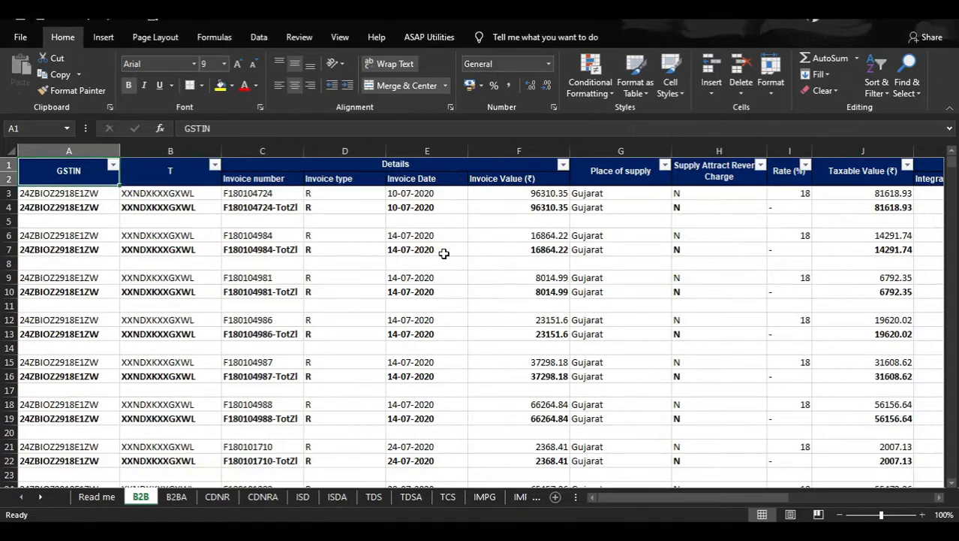
Examine the invoice rows, total rows and blank rows on the B2B sheet across the columns up to reverse charge
key("Down")
key("Down")
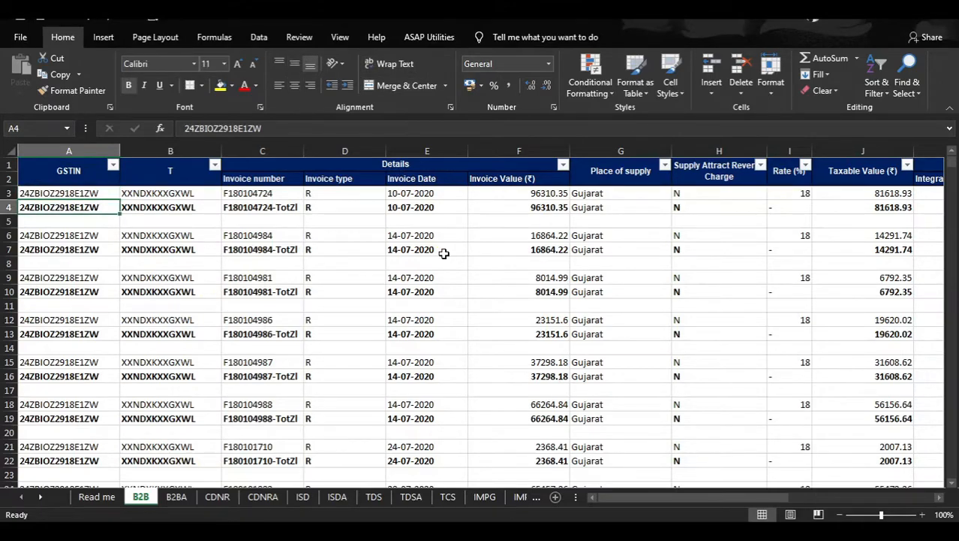
key("Right")
key("Right")
key("Right")
key("Right")
key("Right")
key("Right")
key("Right")
key("Up")
key("Down")
key("Down")
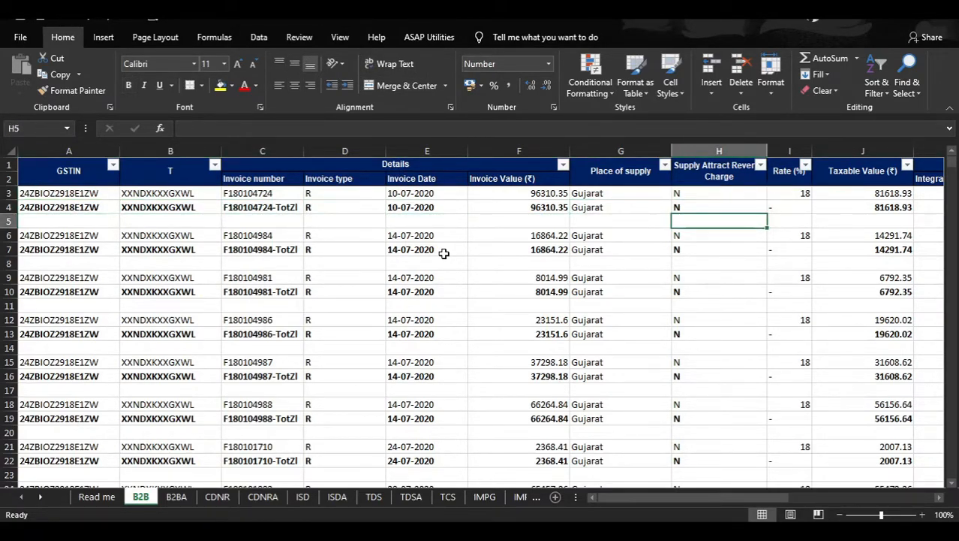
key("Up")
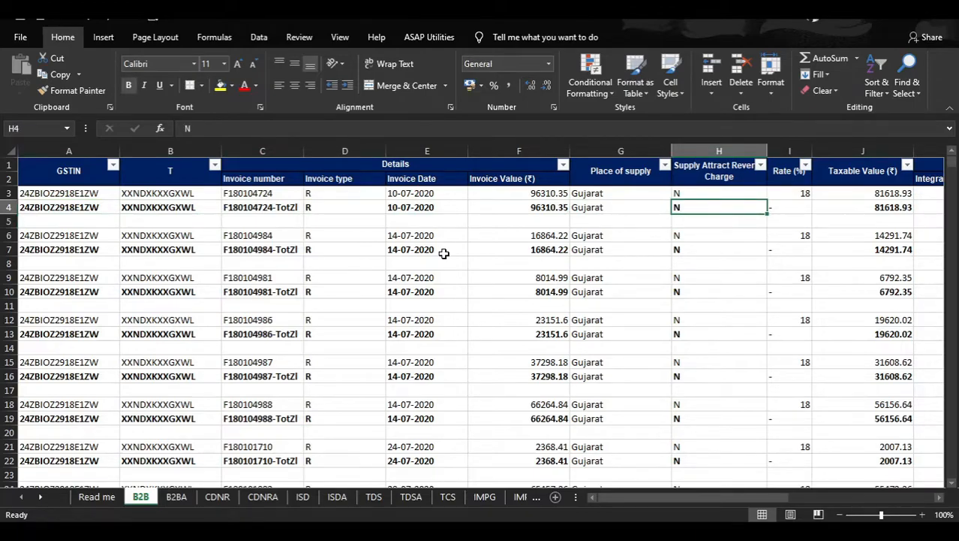
Filter the Rate (%) column to show only the "-" and blank entries
key("ctrl+Up")
key("Right")
key("alt+Down")
key("Down")
key("Down")
key("Down")
key("Down")
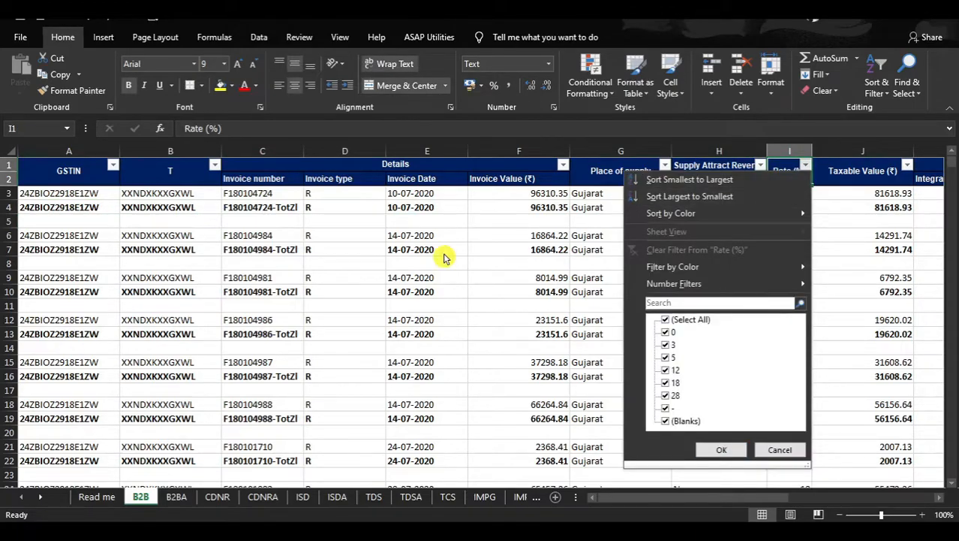
key("Down")
key("space")
key("Down")
key("Down")
key("Down")
key("Down")
key("Down")
key("Down")
key("Down")
key("space")
key("Return")
key("Down")
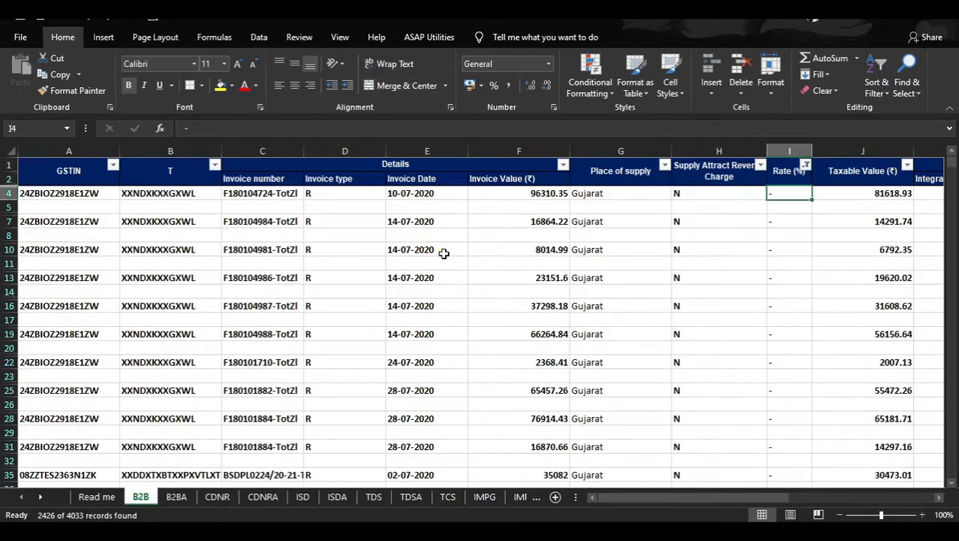
Delete all the filtered total and blank rows from row 4 to the end of the data as entire sheet rows
key("shift+Down")
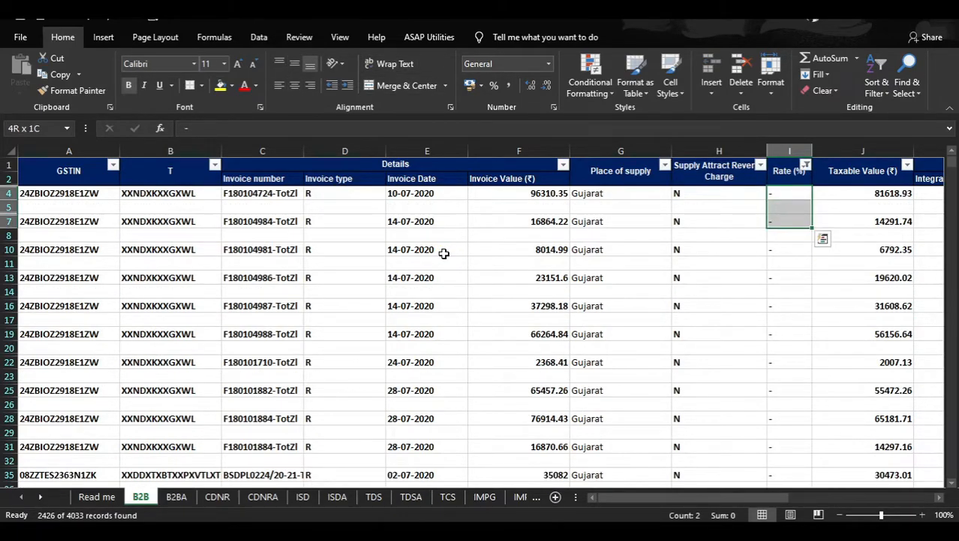
key("ctrl+shift+End")
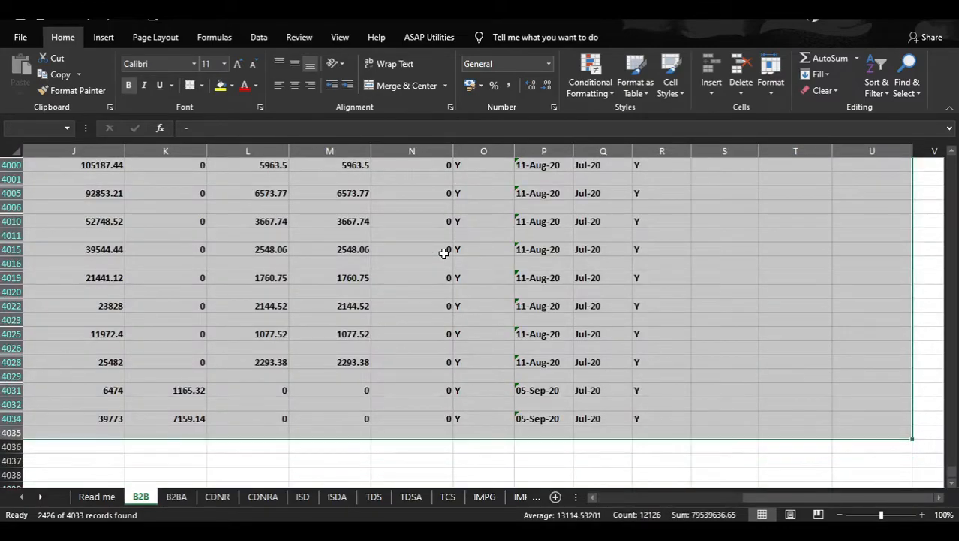
key("ctrl+minus")
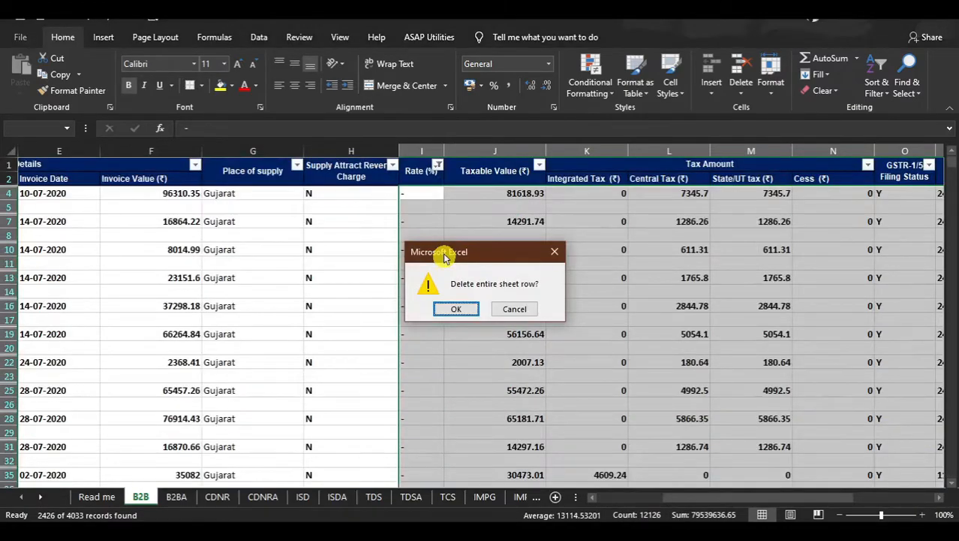
key("Return")
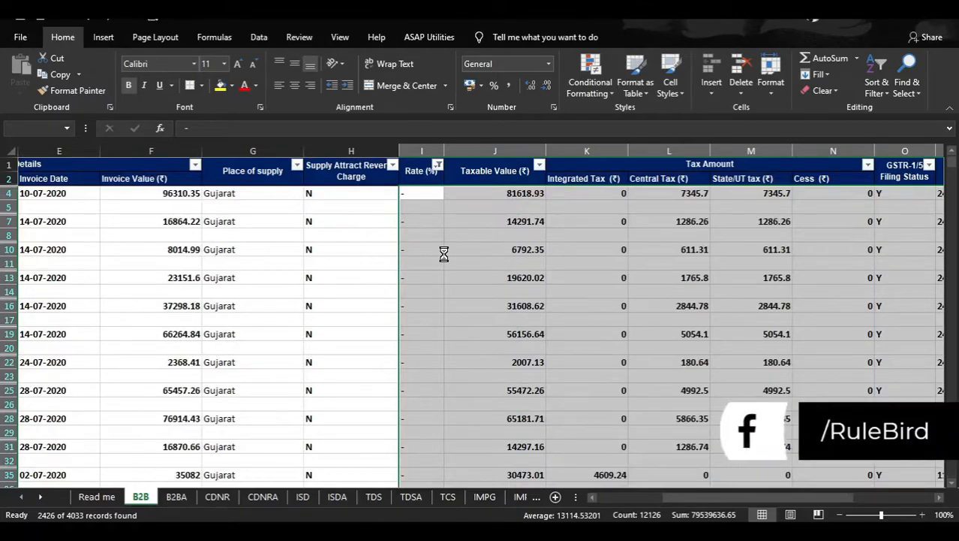
Clear the filter from the Rate (%) column and return to the GSTIN header
key("Up")
key("alt+Down")
key("Down")
key("Down")
key("Down")
key("Down")
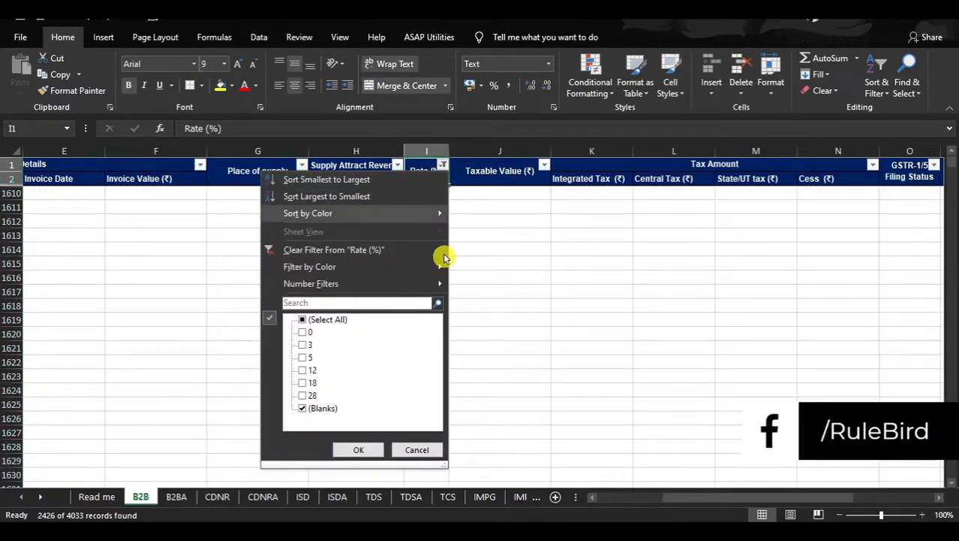
key("Return")
key("Left")
key("Left")
key("Left")
key("Left")
key("Left")
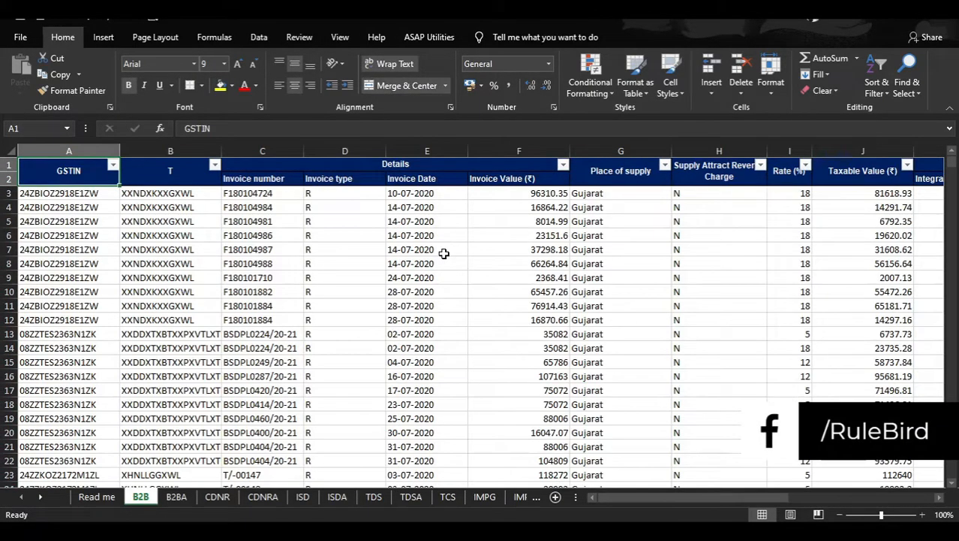
Filter the GSTR-1/5 Filing Status column to show only the N entries
key("Down")
key("Right")
key("Right")
key("Right")
key("Right")
key("Right")
key("Right")
key("Right")
key("Right")
key("Right")
key("Right")
key("Right")
key("Right")
key("Right")
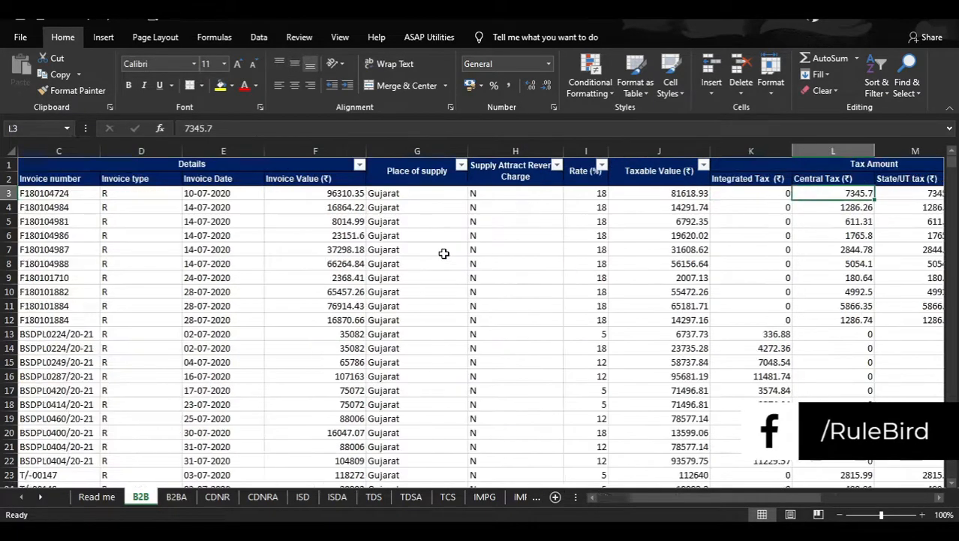
key("Right")
key("Up")
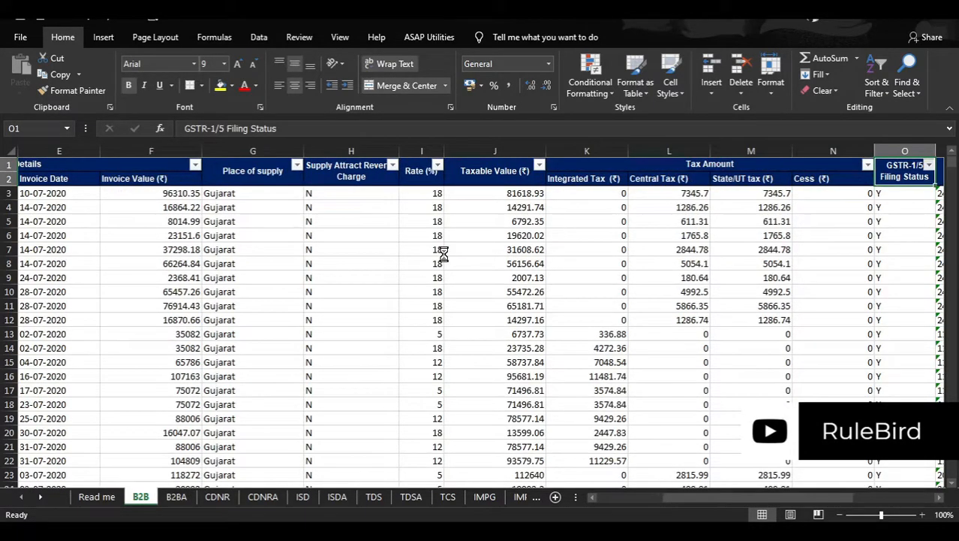
key("alt+Down")
key("Down")
key("Down")
key("Down")
key("Down")
key("Down")
key("Down")
key("Down")
key("space")
key("Down")
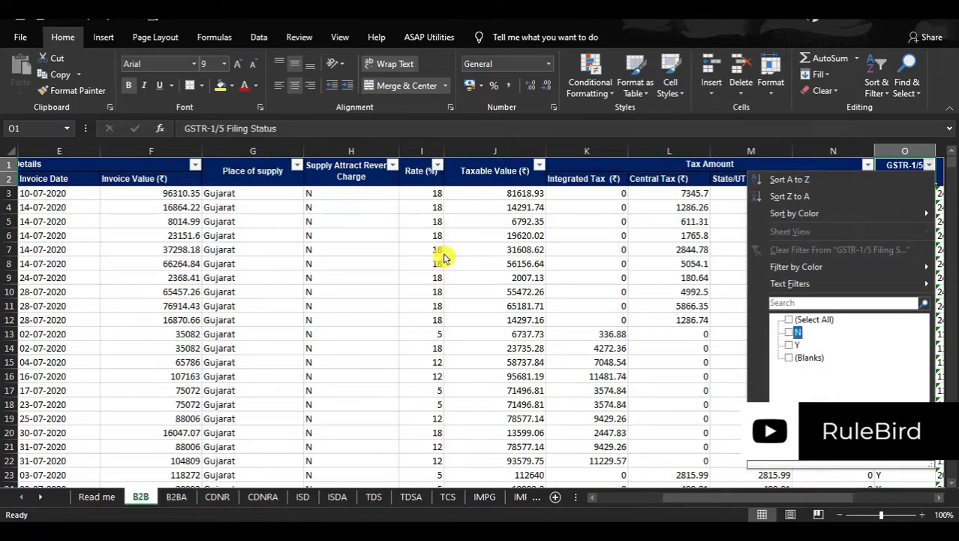
key("space")
key("Return")
key("Down")
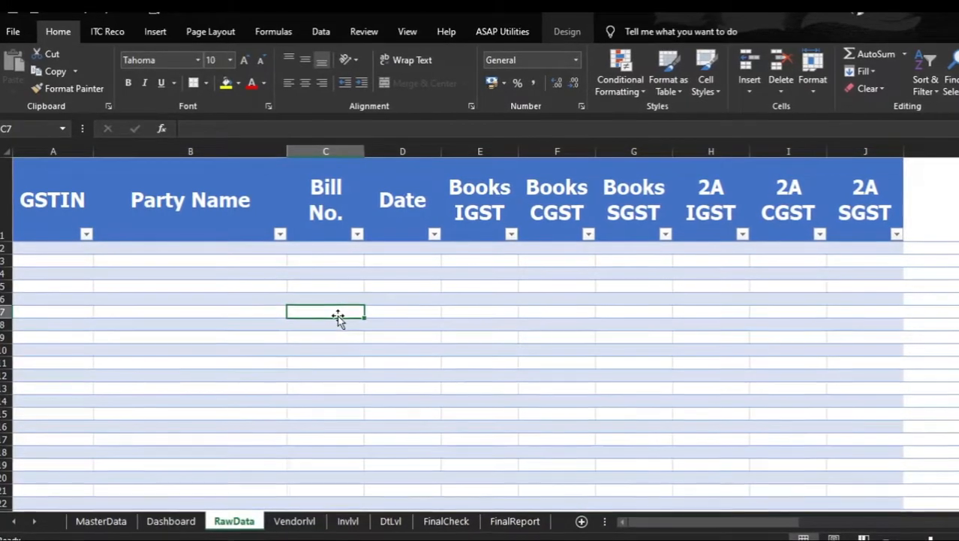
Review the header row of the empty RawData table from GSTIN through 2A SGST
key("Up")
key("Left")
key("Left")
key("Up")
key("Up")
key("Up")
key("Up")
key("Right")
key("Up")
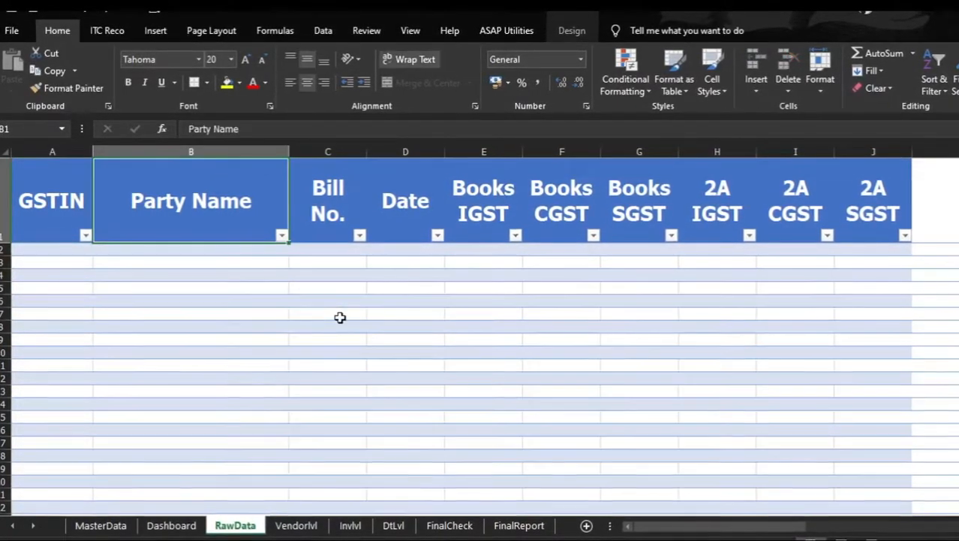
key("Right")
key("Right")
key("Right")
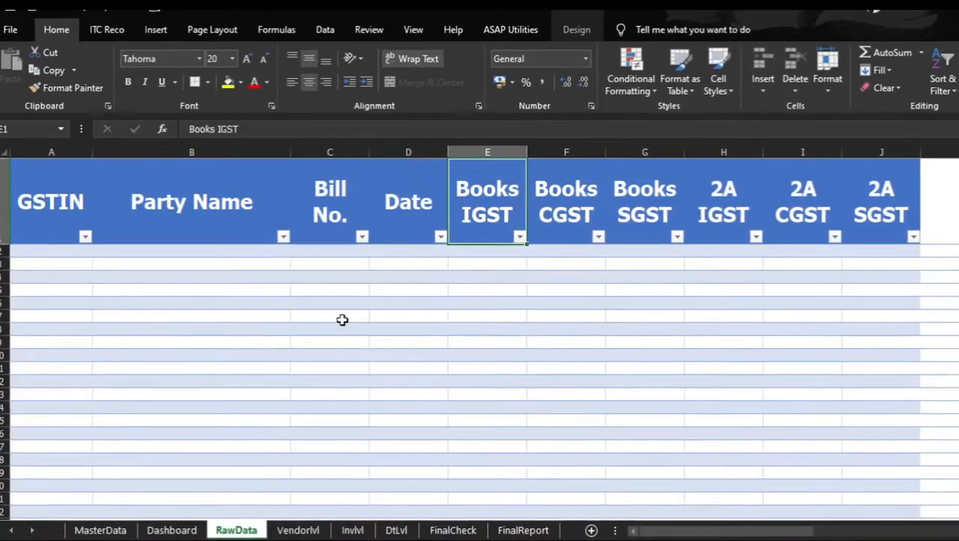
key("Right")
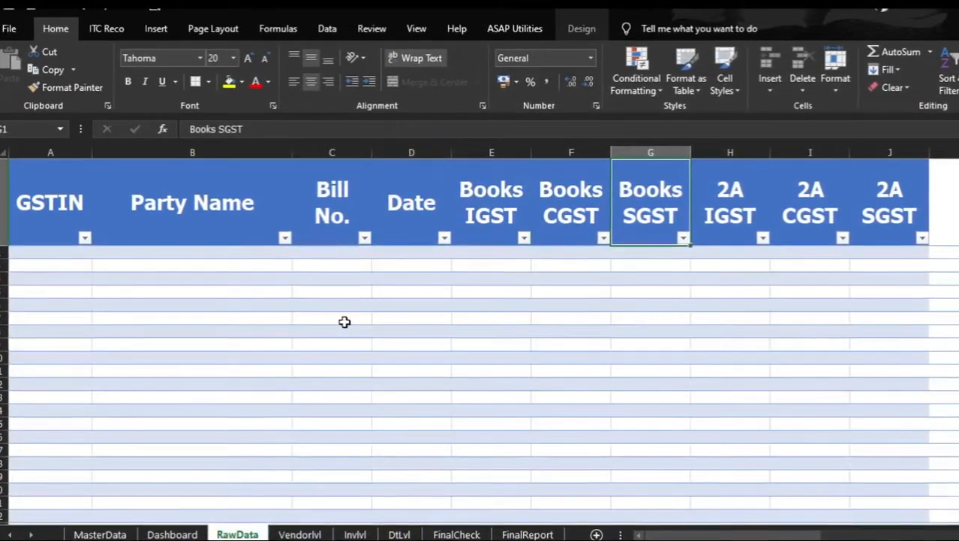
key("Right")
key("Right")
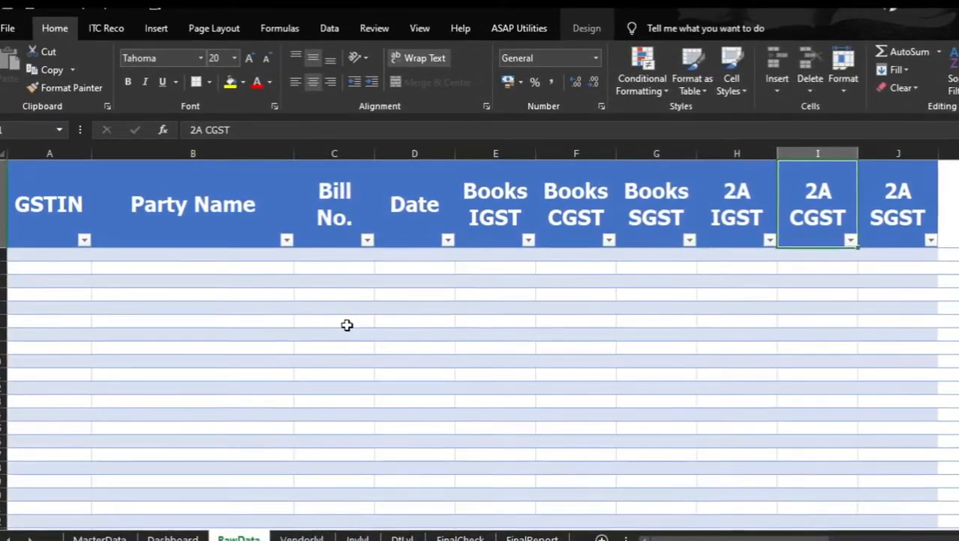
key("Right")
key("Left")
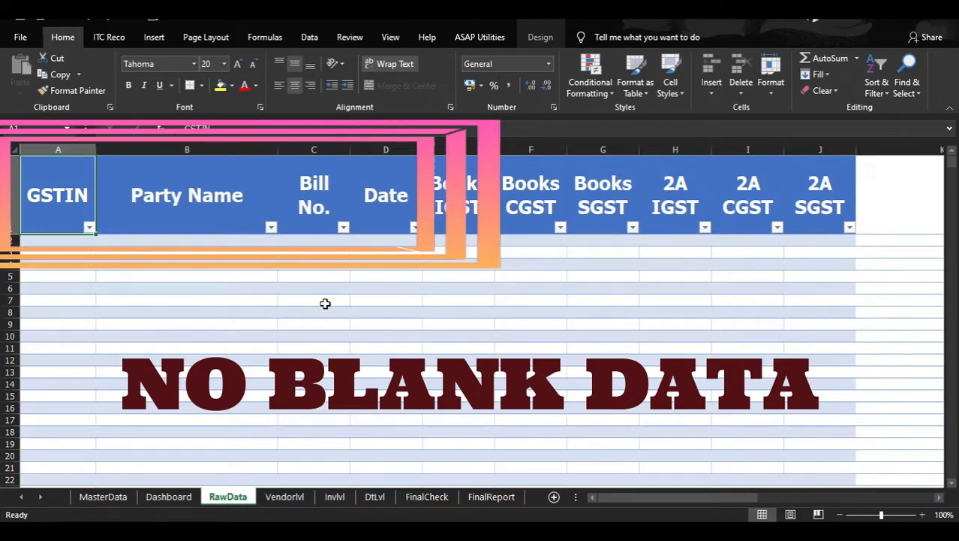
Select the GSTIN, Party Name, Bill No. and Date headers of the RawData table
key("shift+Right")
key("shift+Right")
key("shift+Right")
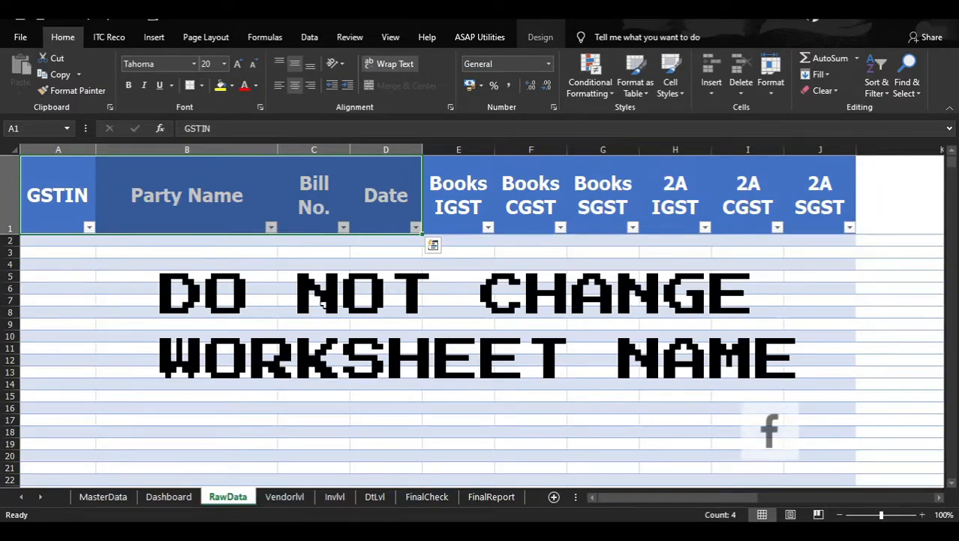
Select the first data row of the RawData table across columns A to J
key("Down")
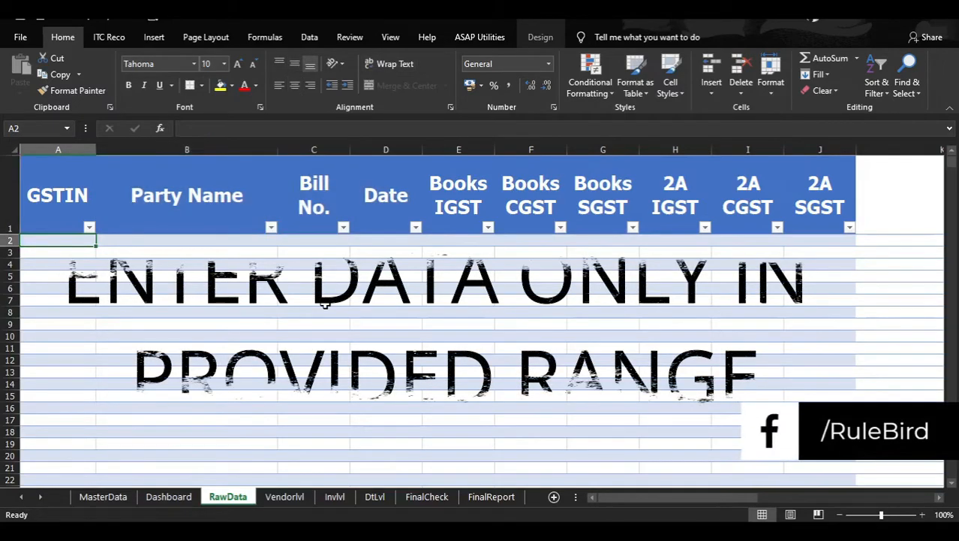
key("shift+Right")
key("shift+Right")
key("shift+Right")
key("shift+Right")
key("shift+Right")
key("shift+Right")
key("shift+Right")
key("shift+Right")
key("shift+Right")
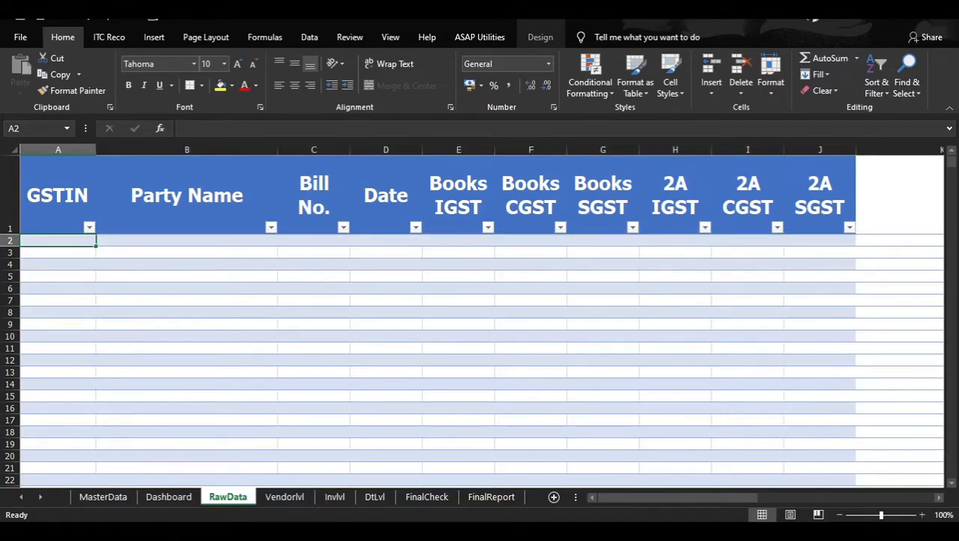
Select the RawData headers from GSTIN through Books SGST
left_click(58, 195)
key("shift+Right")
key("shift+Right")
key("shift+Right")
key("shift+Right")
key("shift+Right")
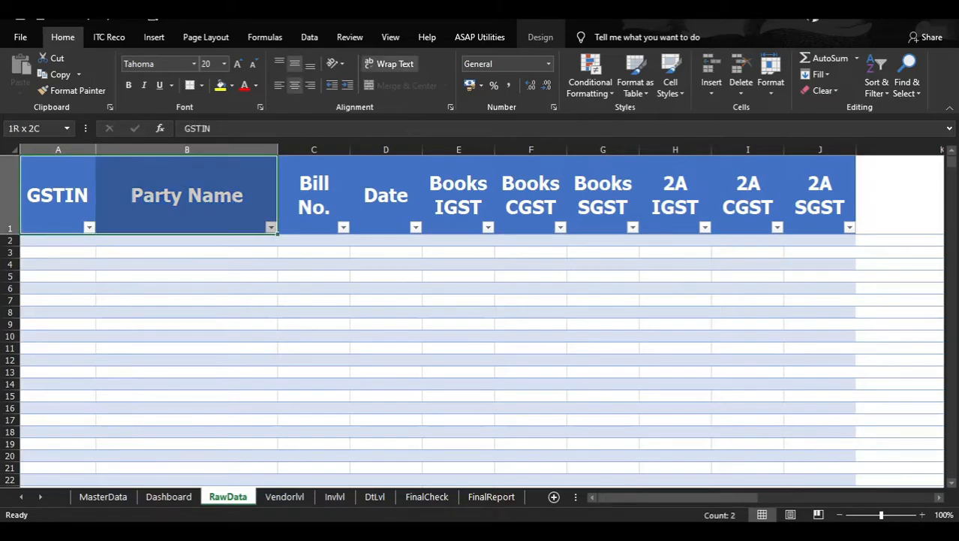
key("shift+Right")
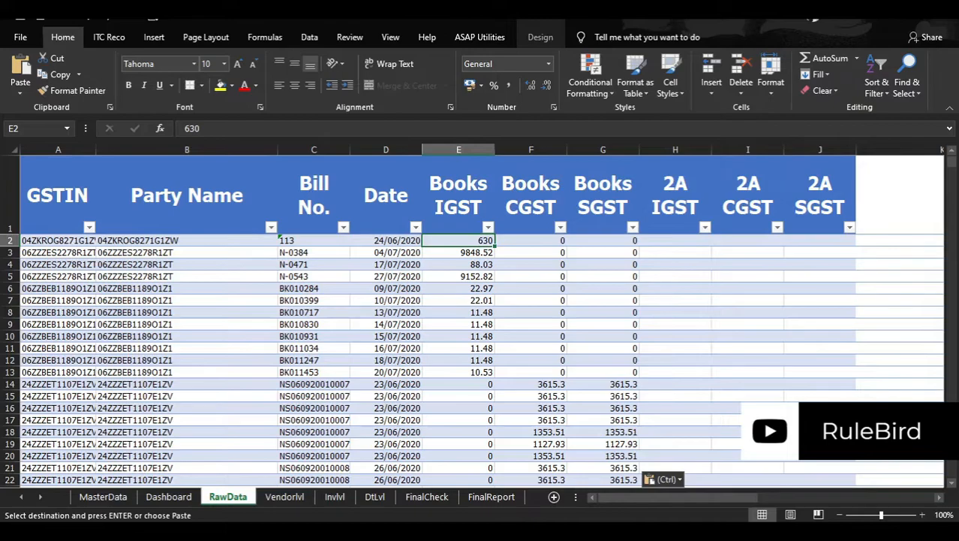
Check the last rows of the pasted books data and return to the GSTIN header
key("ctrl+Down")
key("Down")
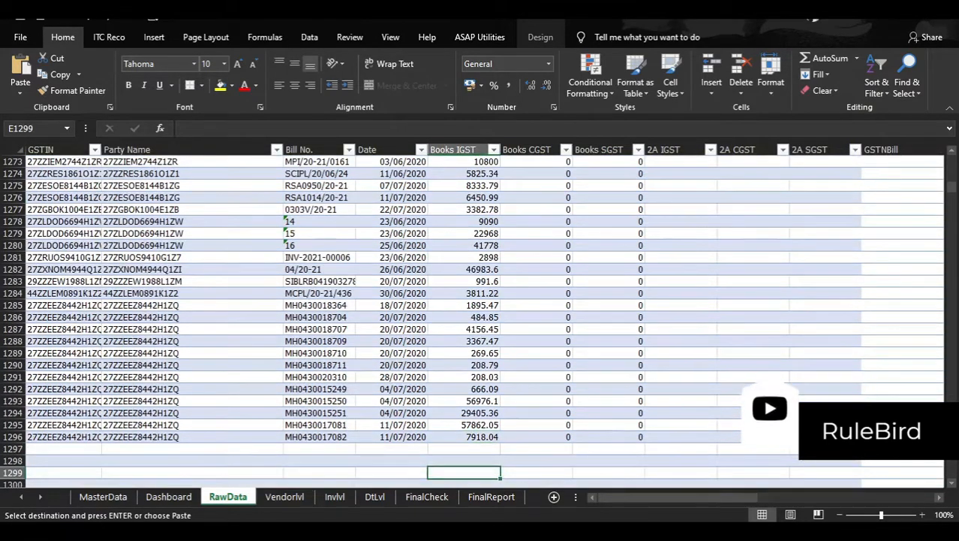
key("Up")
key("Up")
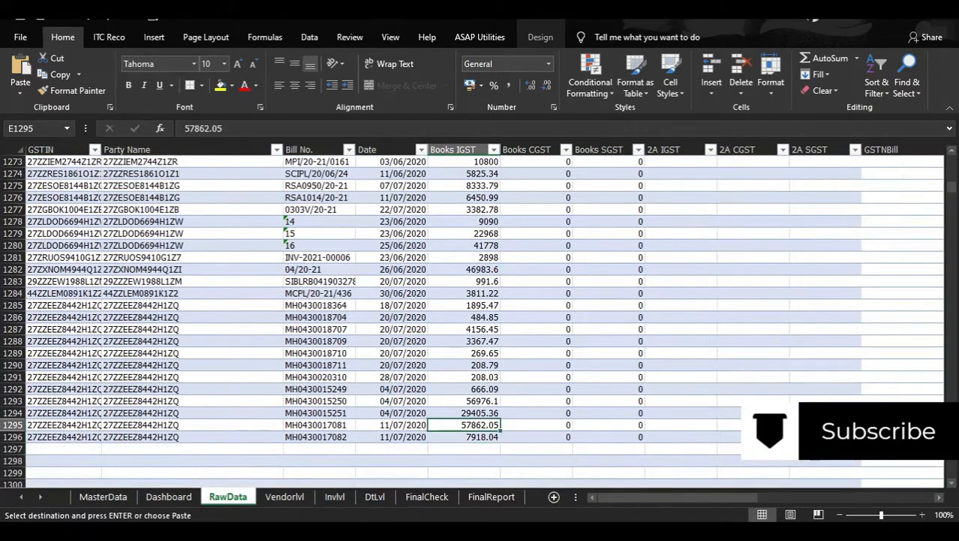
key("ctrl+Up")
key("Down")
key("Left")
key("Left")
key("Left")
key("Left")
key("Up")
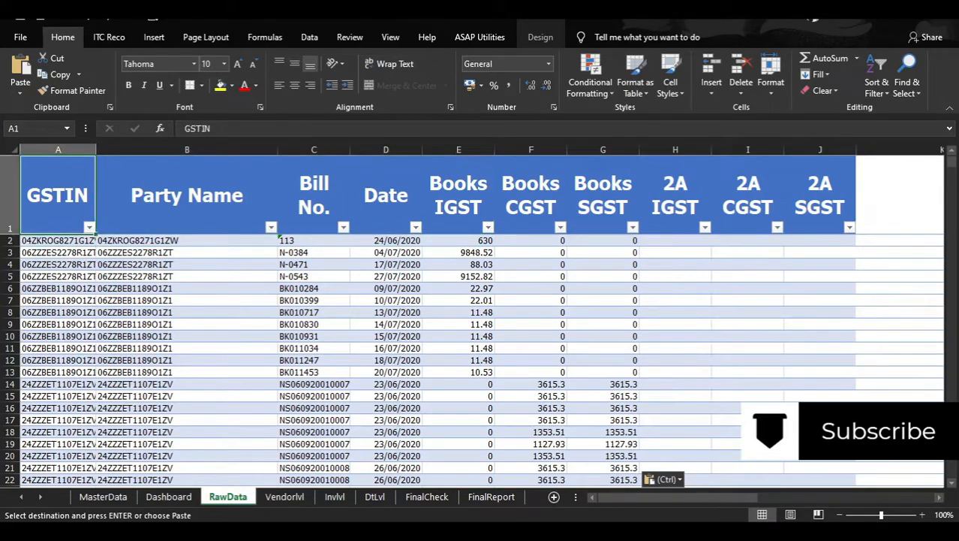
Review the Books IGST, Books CGST and Books SGST columns at the start of the pasted data
key("Right")
key("Right")
key("Right")
key("Right")
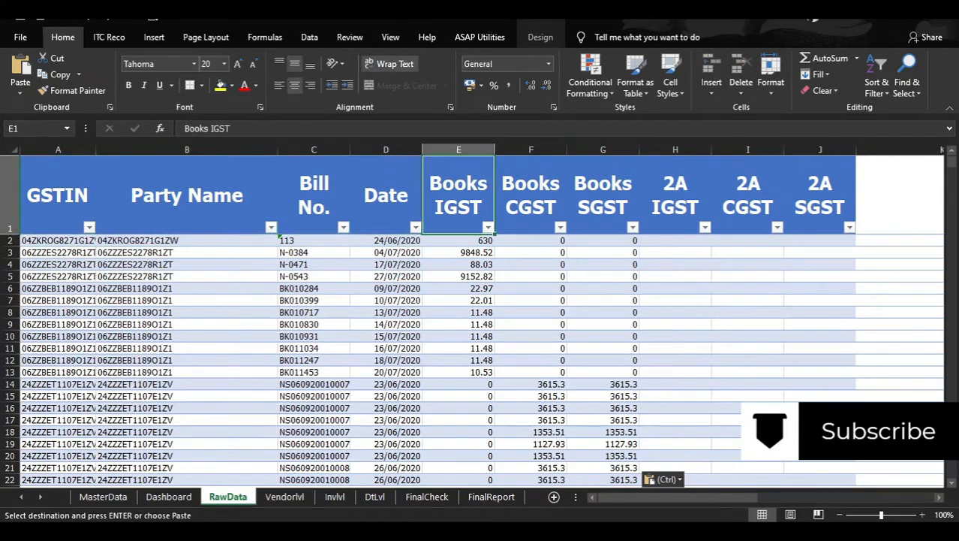
key("Right")
key("Right")
key("Down")
key("Left")
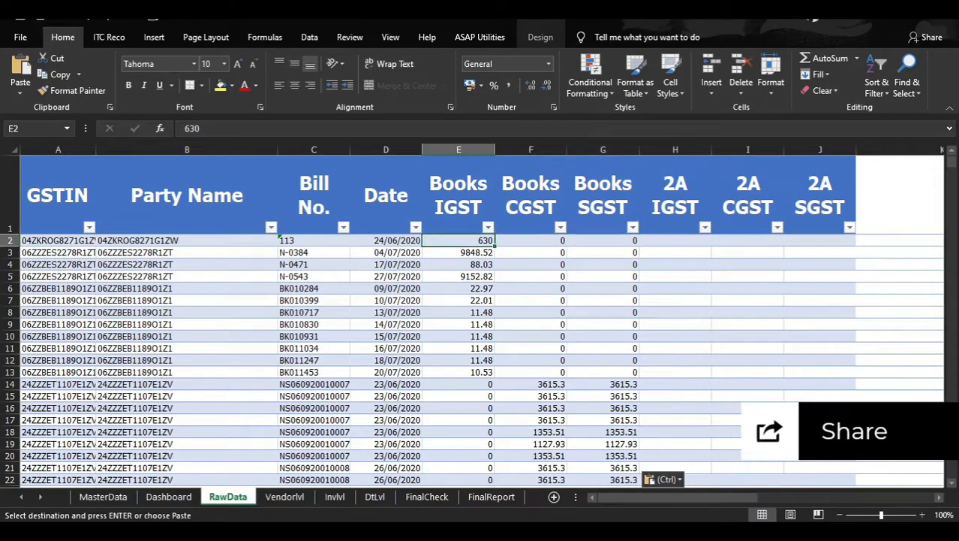
Locate the first empty row, row 1297, directly below the books data on the RawData sheet
key("Left")
key("ctrl+Down")
key("Down")
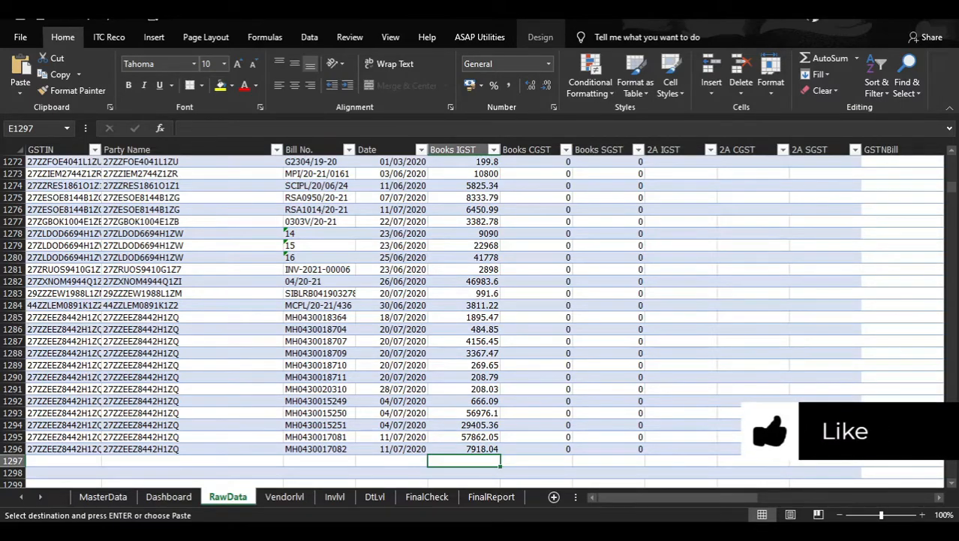
key("Right")
key("Right")
key("Left")
key("Left")
key("Up")
key("Down")
key("Down")
key("Down")
key("Down")
key("Up")
key("Up")
key("Up")
key("Up")
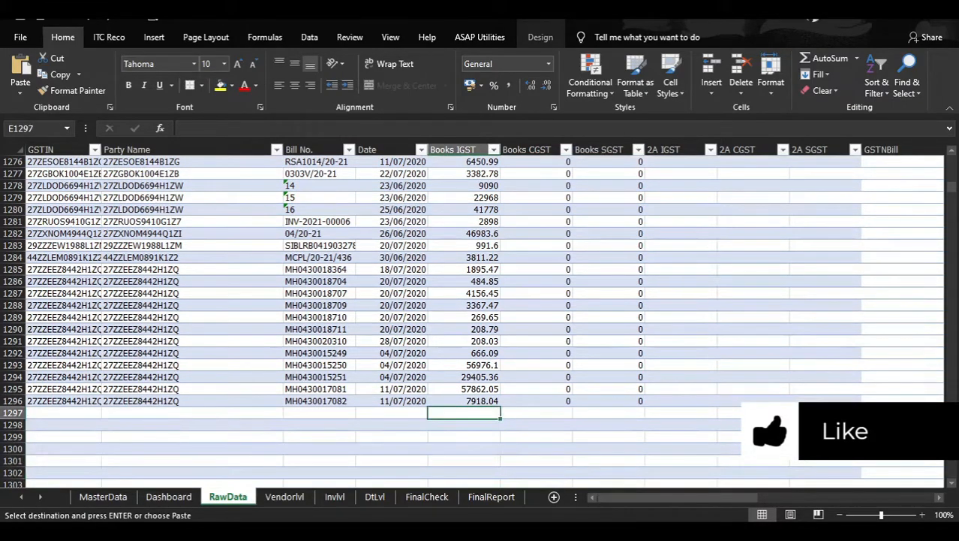
Go to the 2A IGST column in row 1297, the first empty row below the books data
key("Down")
key("Down")
key("Up")
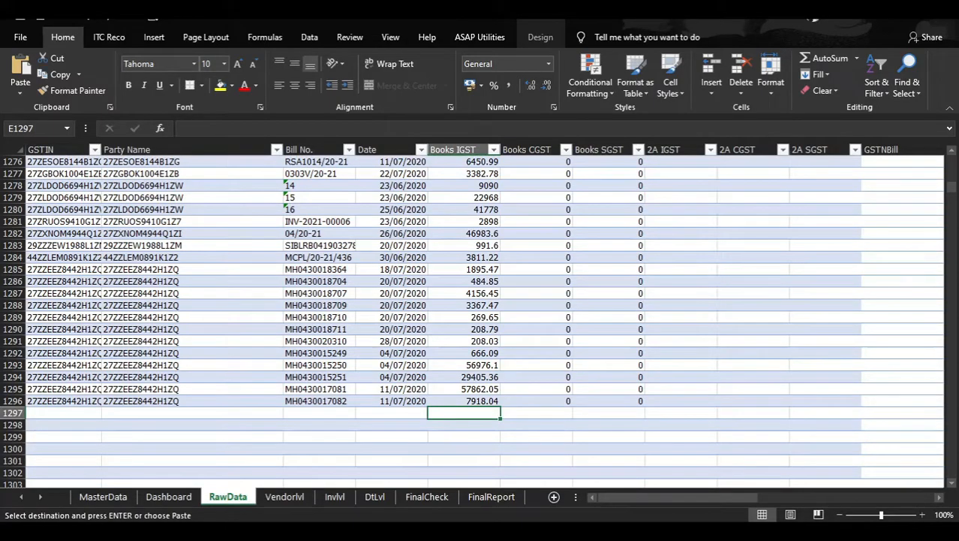
key("Right")
key("Right")
key("Right")
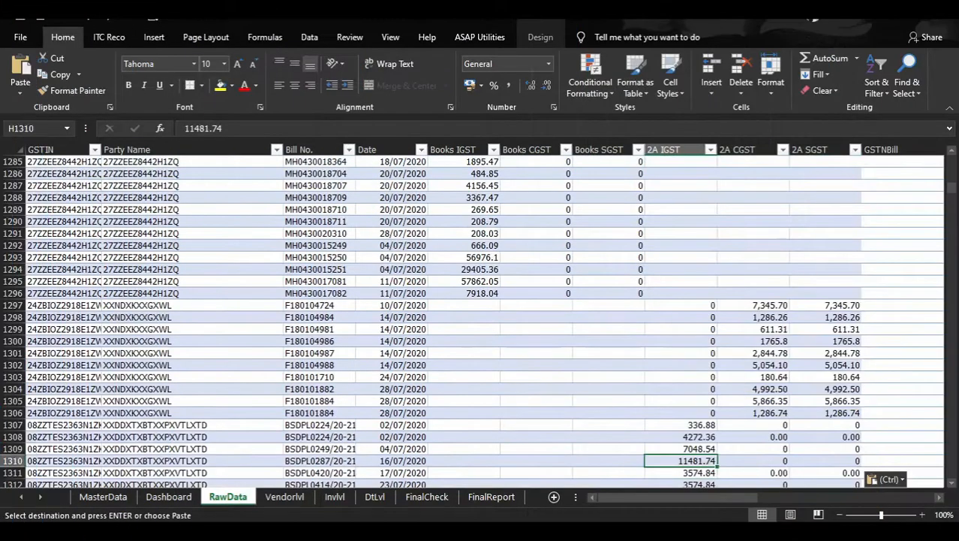
Review the pasted 2A rows up to the last books entry in row 1296 on the RawData sheet
key("Up")
key("Up")
key("Up")
key("Up")
key("Up")
key("Up")
key("Up")
key("Up")
key("Up")
key("Up")
key("Up")
key("Up")
key("Up")
key("Up")
key("Left")
key("Left")
key("Left")
key("Left")
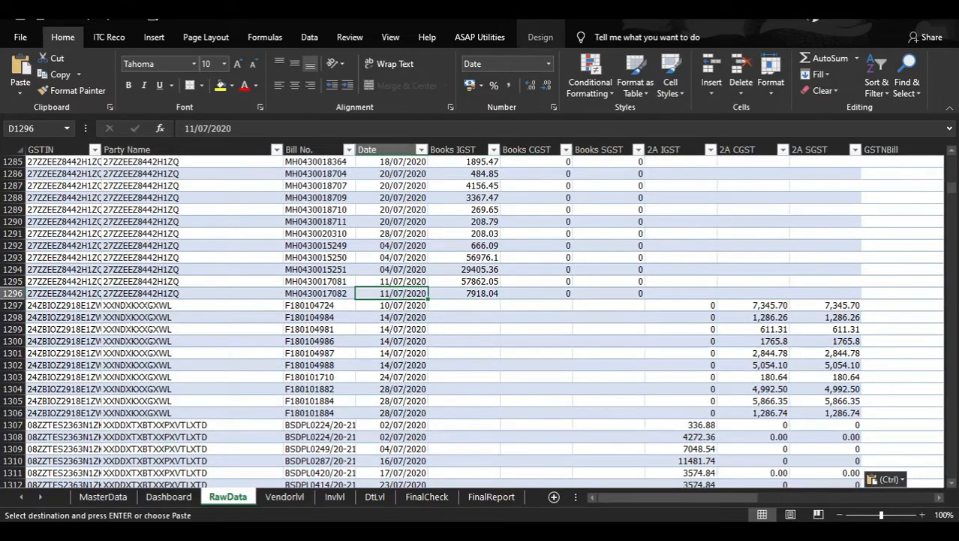
Check the 2A IGST, CGST and SGST cells and the Books tax cells in the first 2A row, row 1297
key("Down")
key("Right")
key("Right")
key("Right")
key("Right")
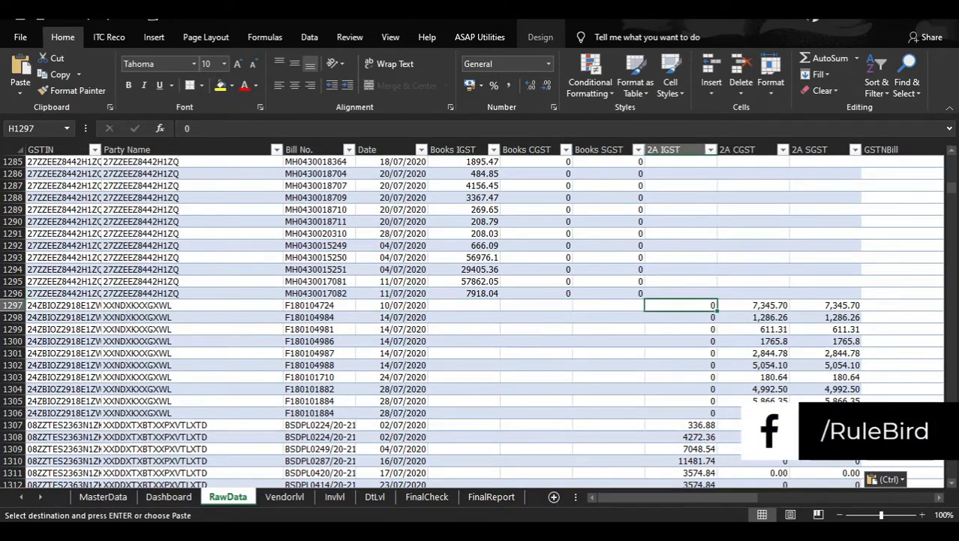
key("Right")
key("Right")
key("Left")
key("Left")
key("Left")
key("Left")
key("Left")
key("shift+Right")
key("shift+Right")
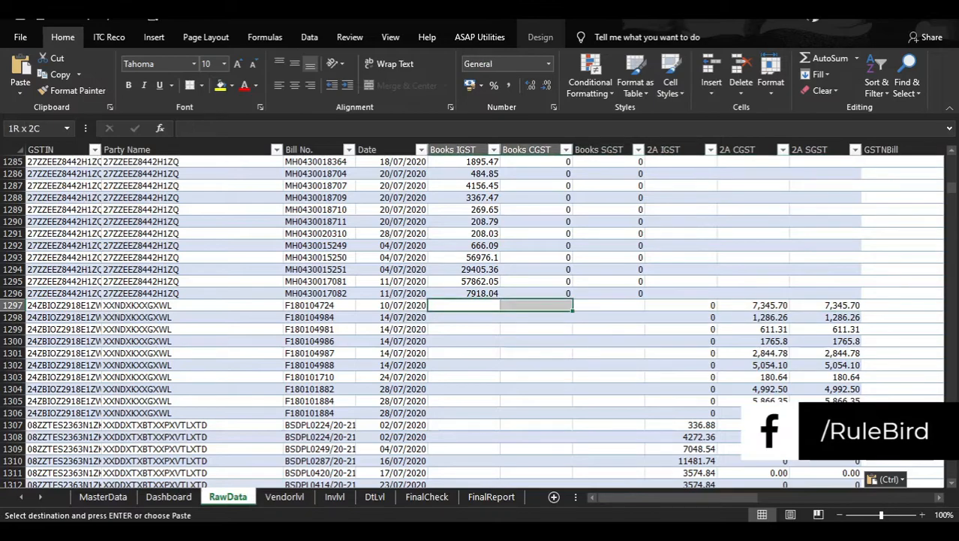
key("shift+Down")
key("shift+Down")
key("shift+Up")
key("Up")
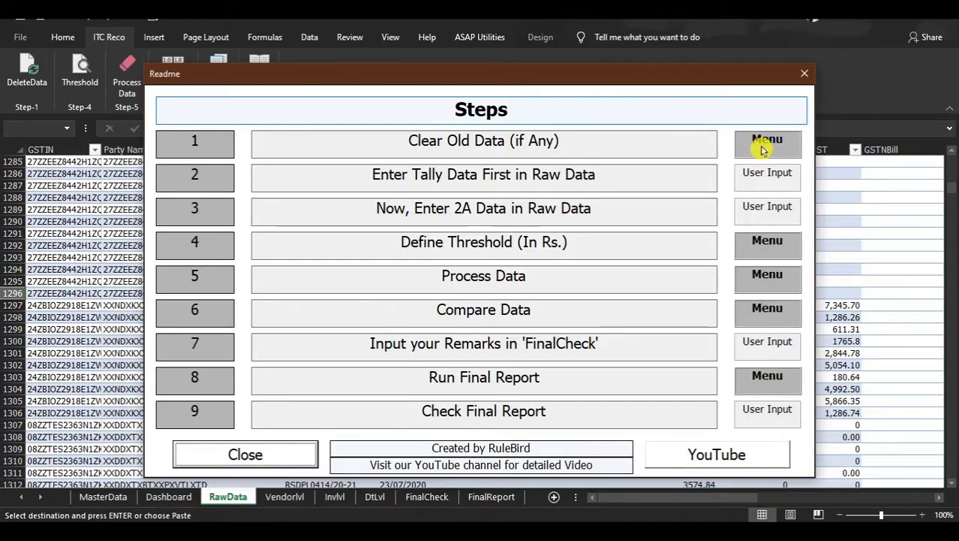
Close the Readme list of steps and save a difference threshold of Rs. 10
left_click_drag(555, 83, 683, 68)
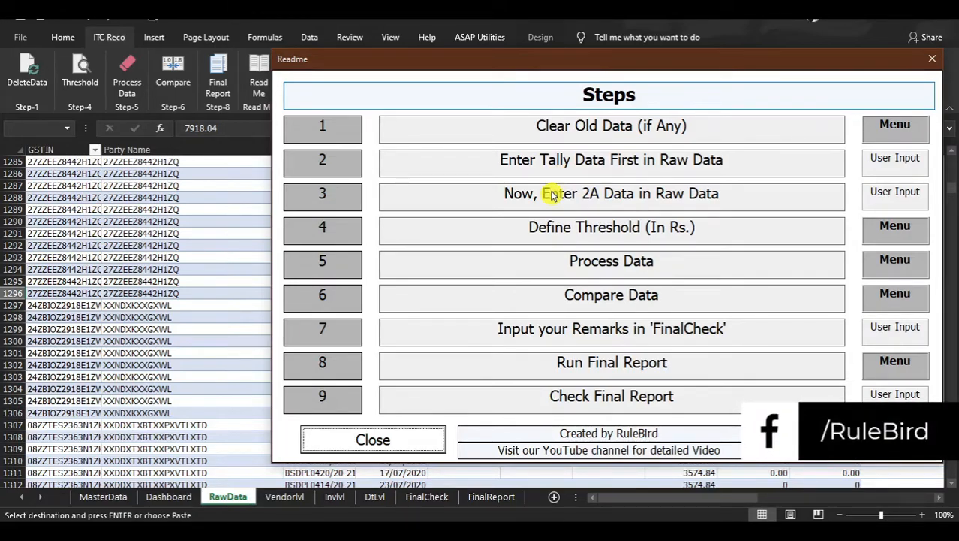
left_click(397, 437)
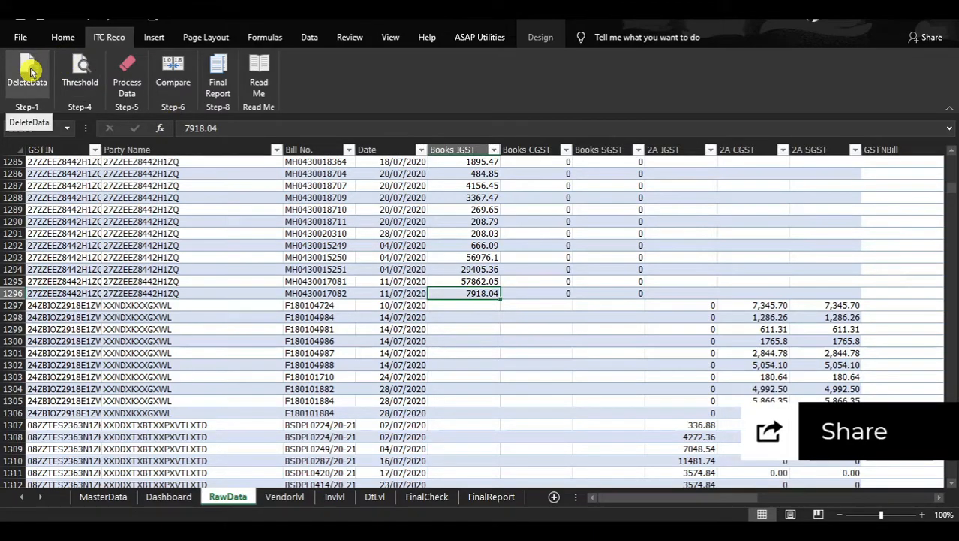
left_click(84, 69)
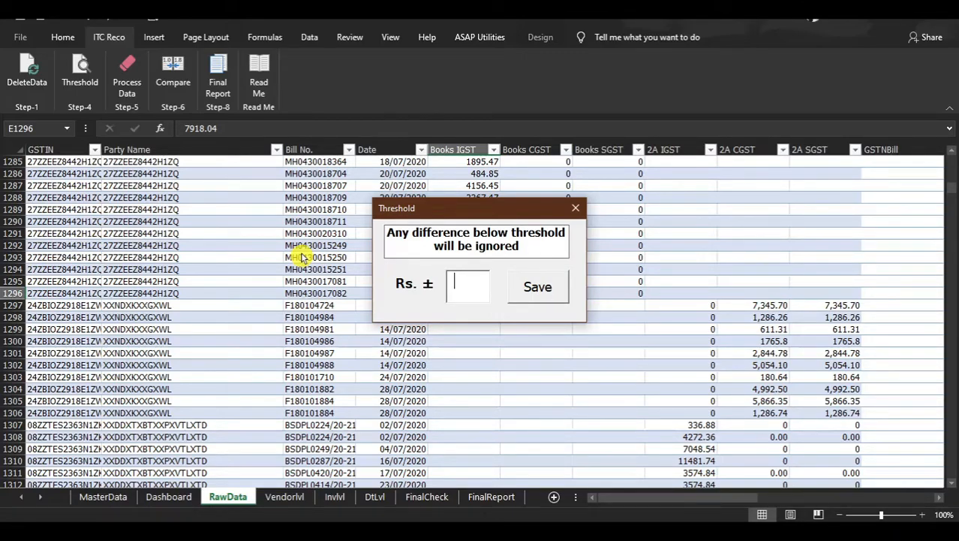
type("10")
left_click(536, 287)
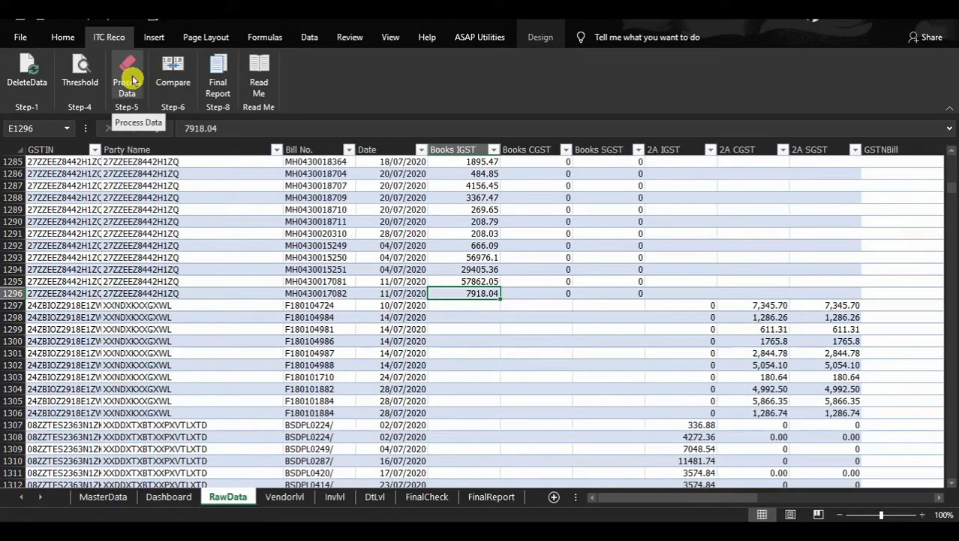
Run Process Data on the RawData entries and acknowledge its start and completion messages
left_click(129, 78)
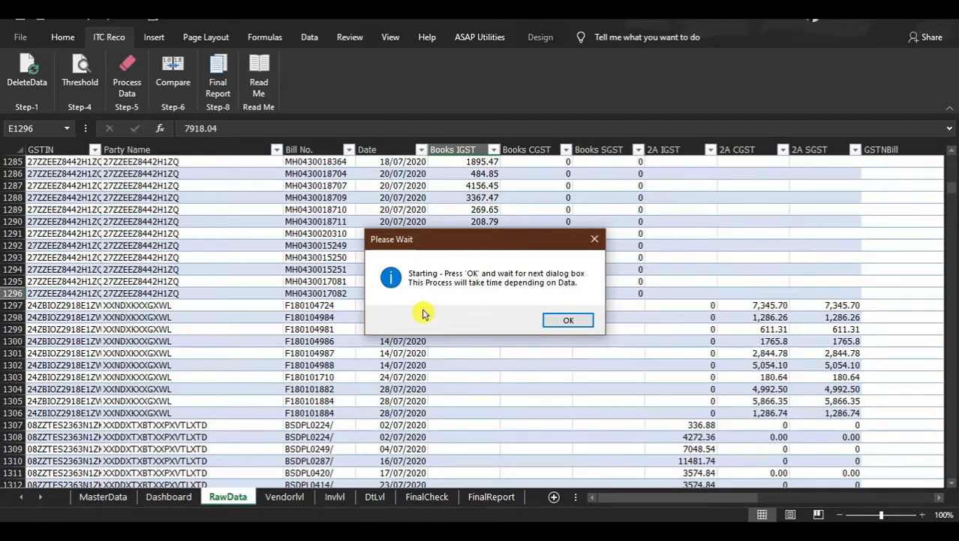
left_click(565, 321)
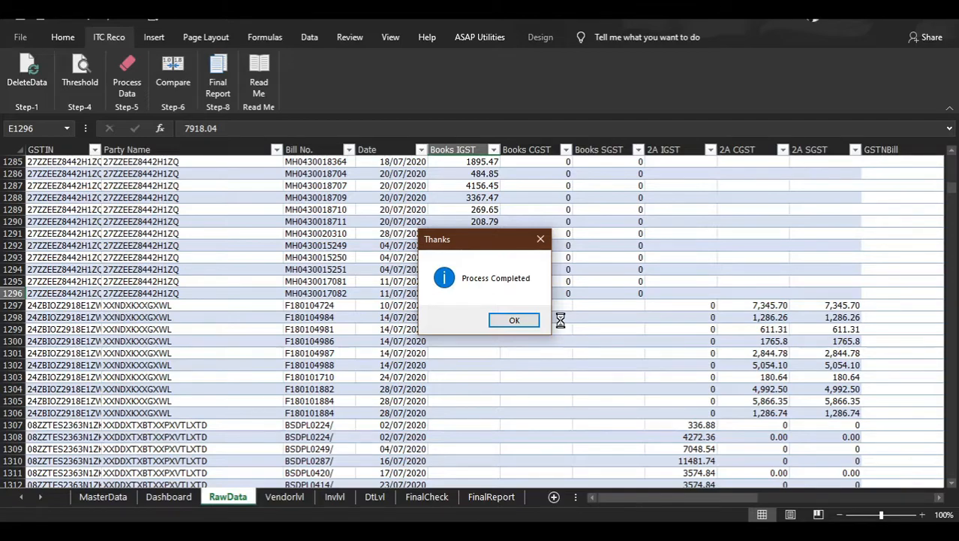
left_click(504, 321)
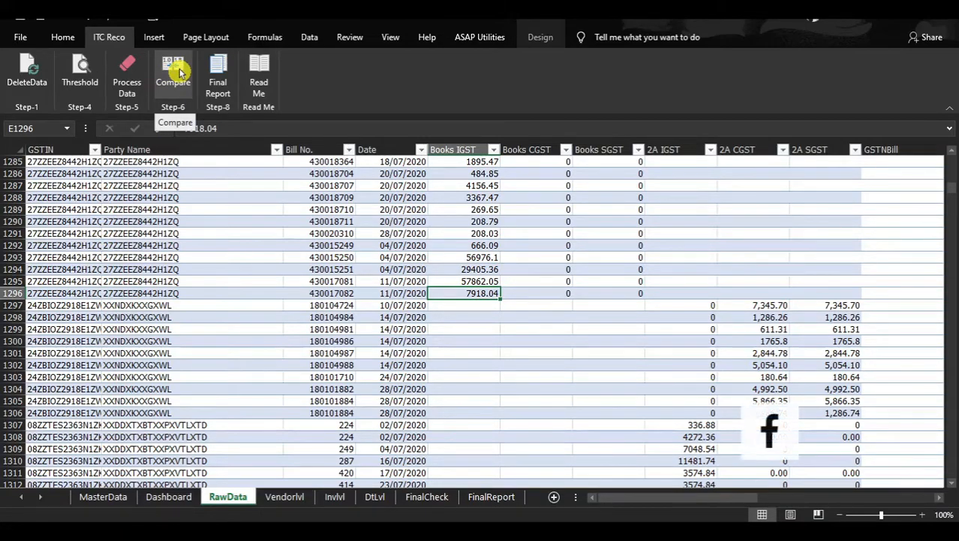
Run Compare on the books and 2A data, acknowledging the record limit checks for every level and the final review notice
left_click(179, 70)
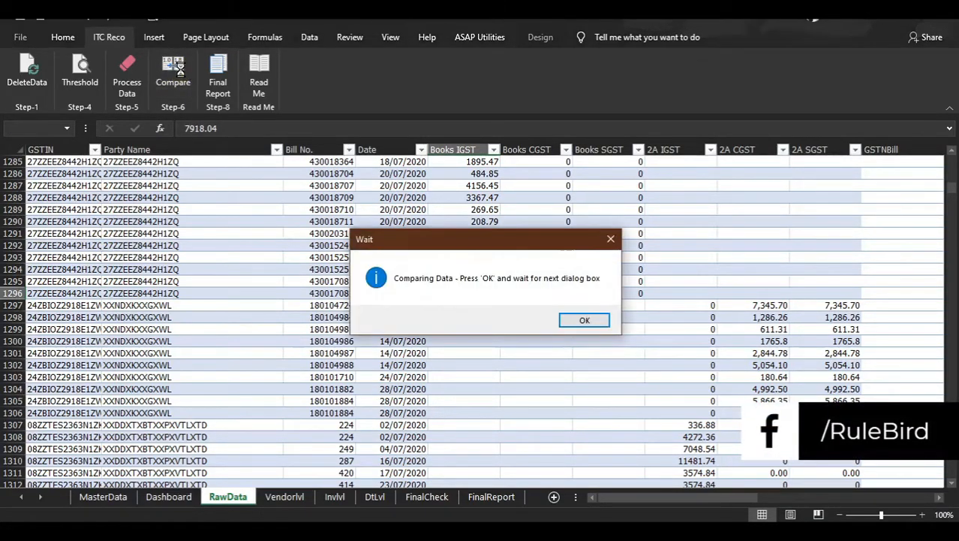
left_click(583, 321)
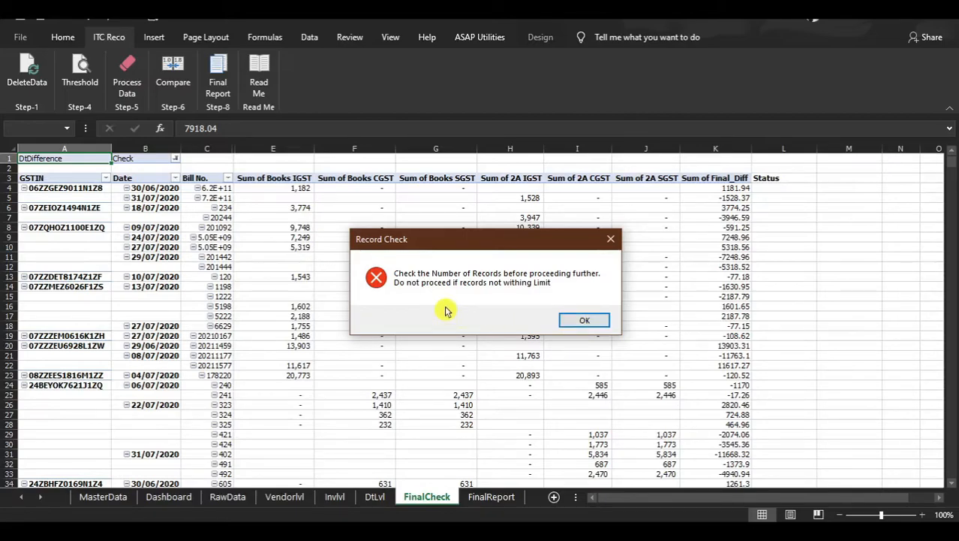
left_click(569, 322)
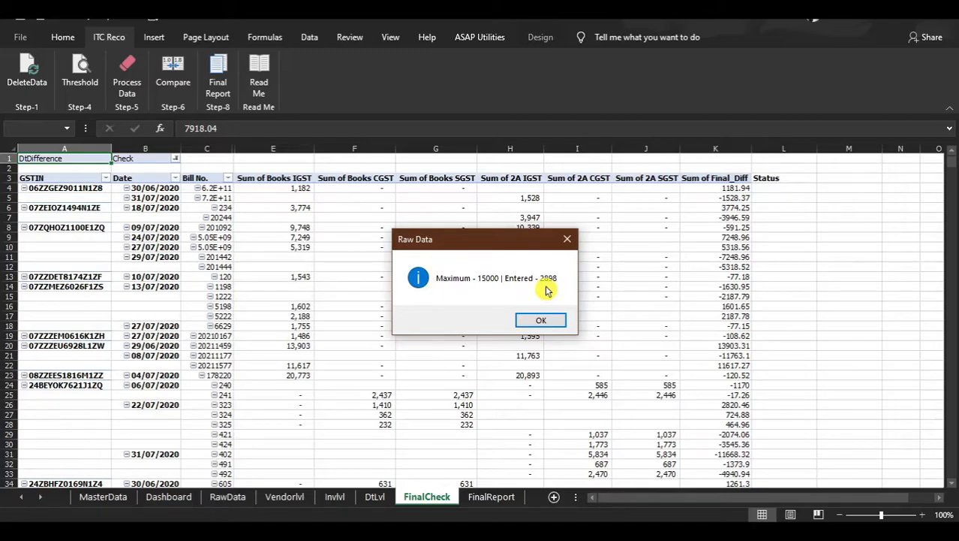
left_click(537, 320)
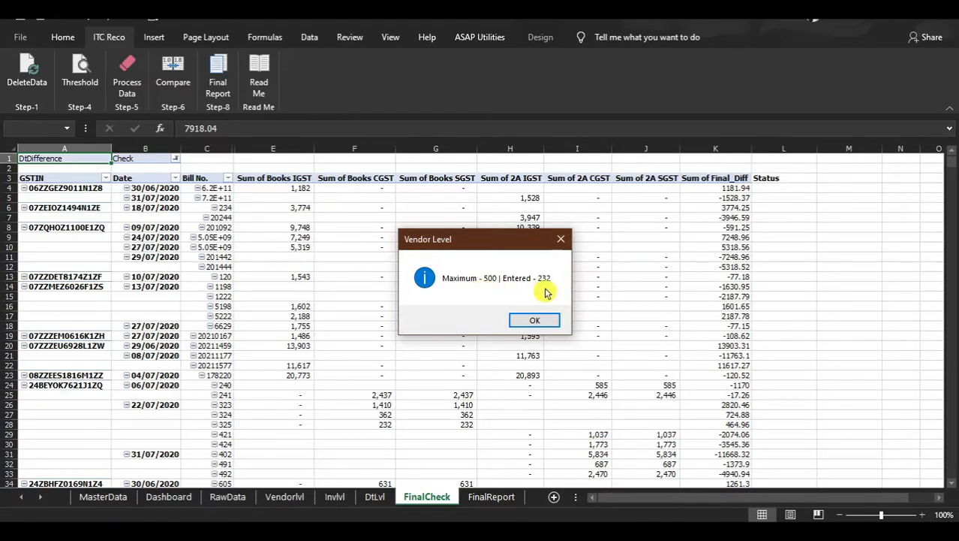
left_click(528, 320)
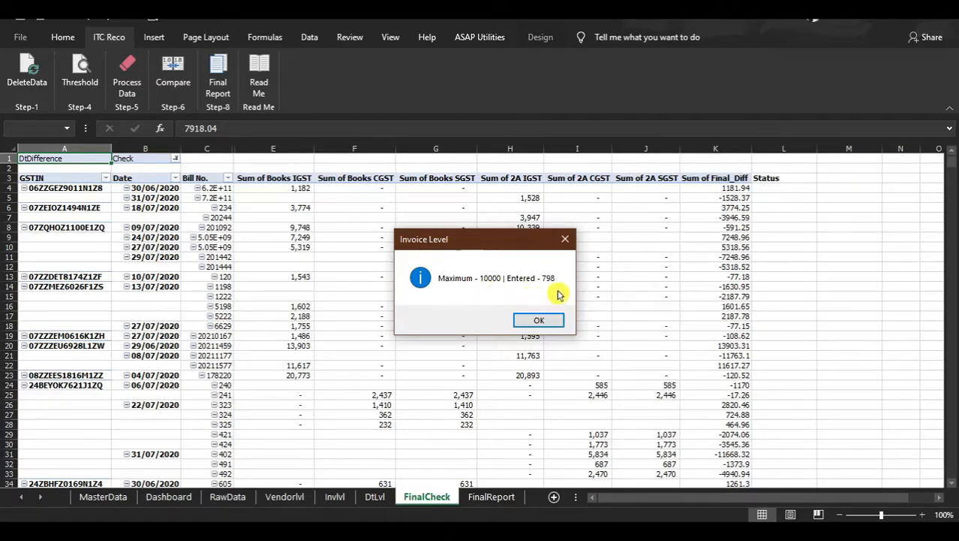
left_click(538, 318)
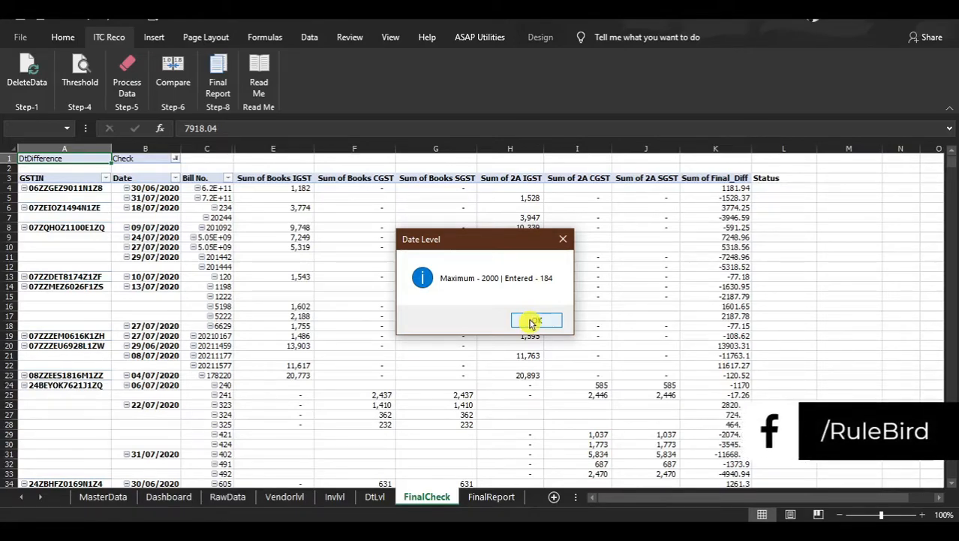
left_click(532, 323)
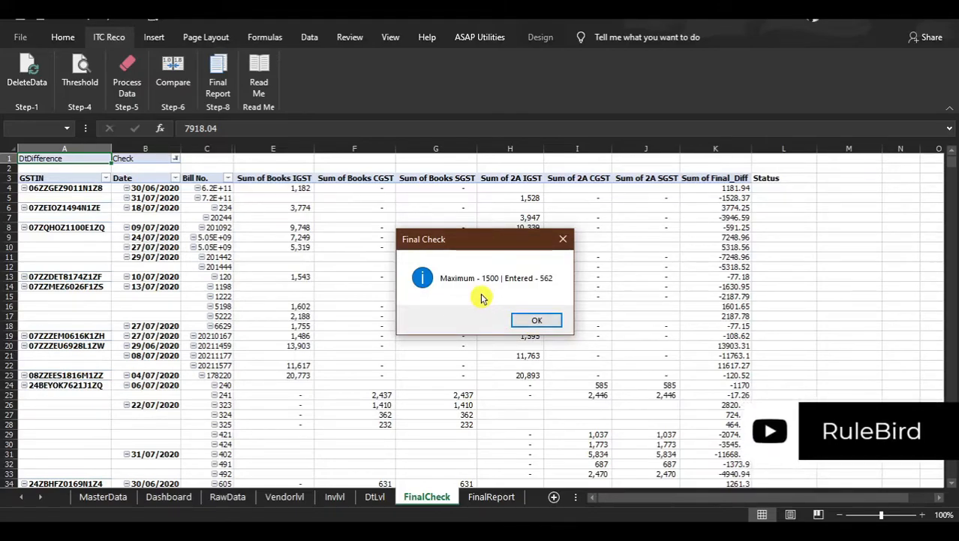
left_click(528, 320)
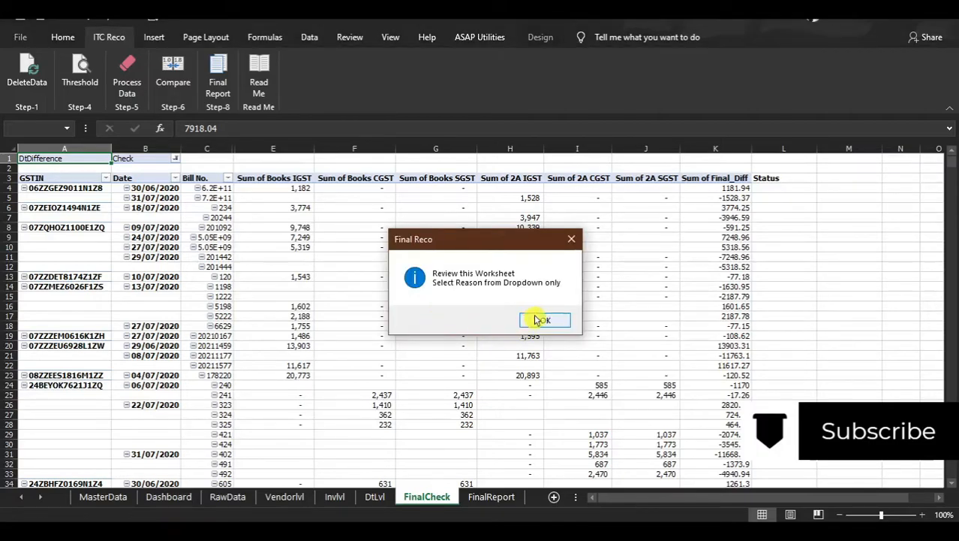
left_click(544, 321)
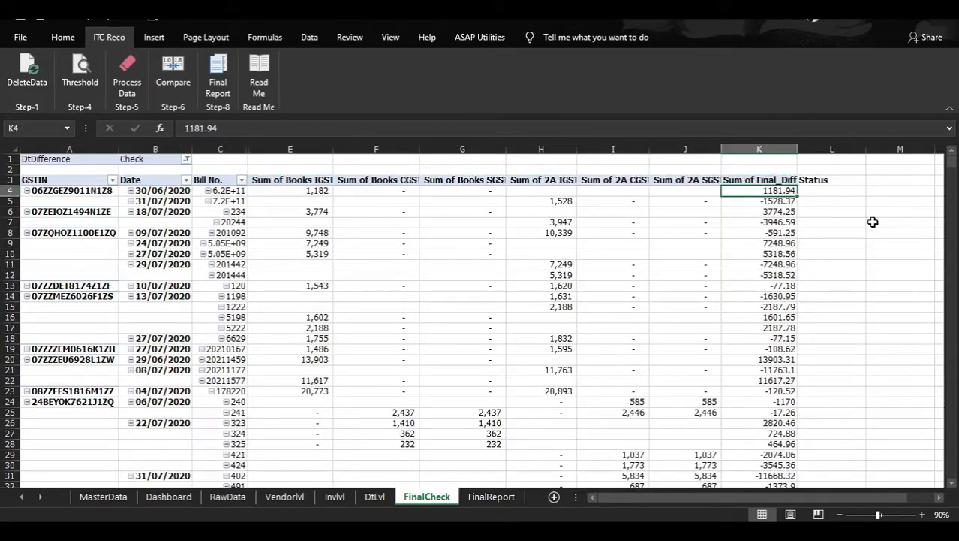
Set the FinalCheck status to Missed by Vendor in row 4 and Missed by us in row 5
key("alt+Down")
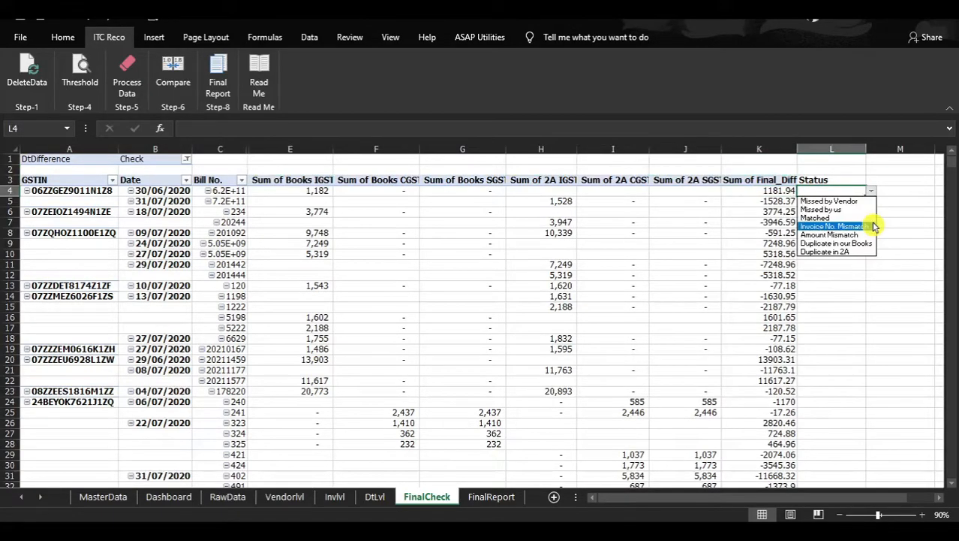
key("Up")
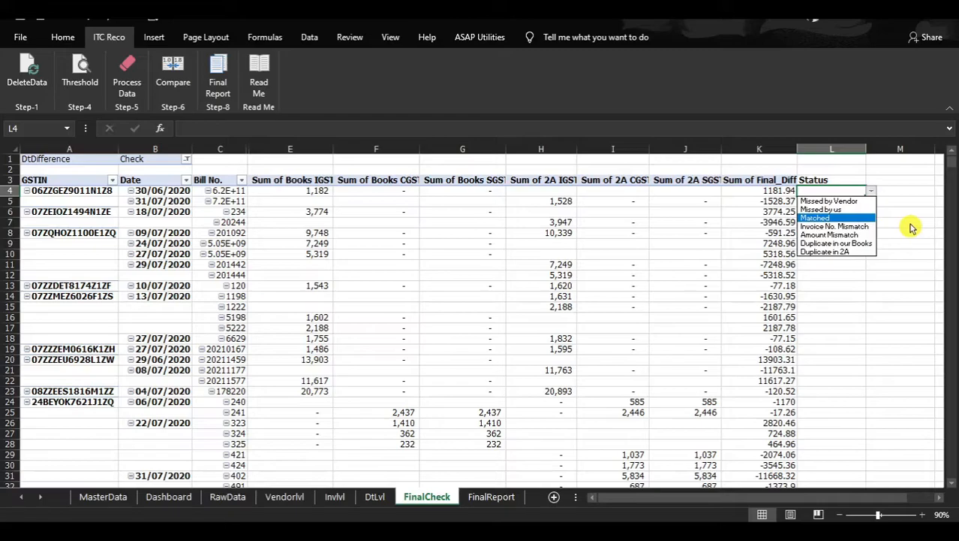
key("Up")
key("Up")
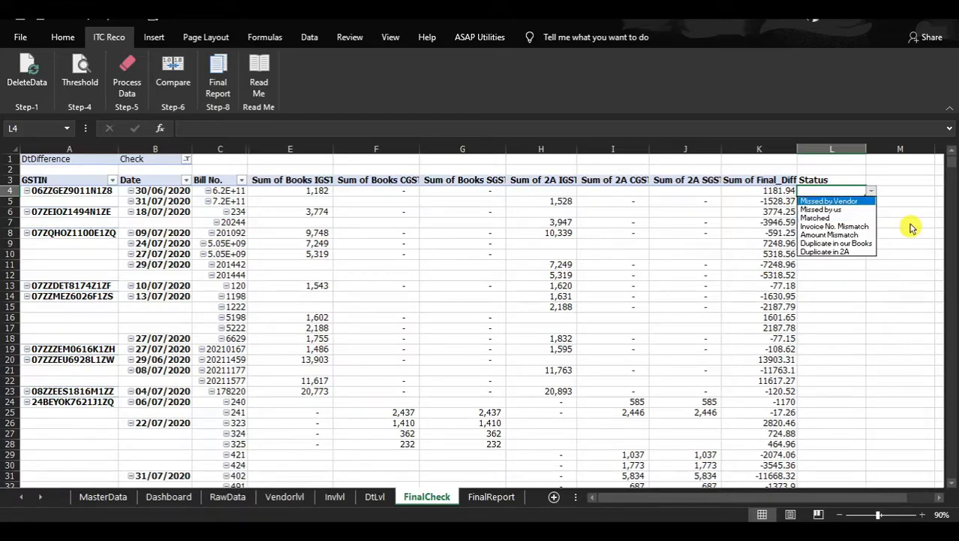
key("Return")
key("Down")
key("alt+Down")
key("Up")
key("Up")
key("Return")
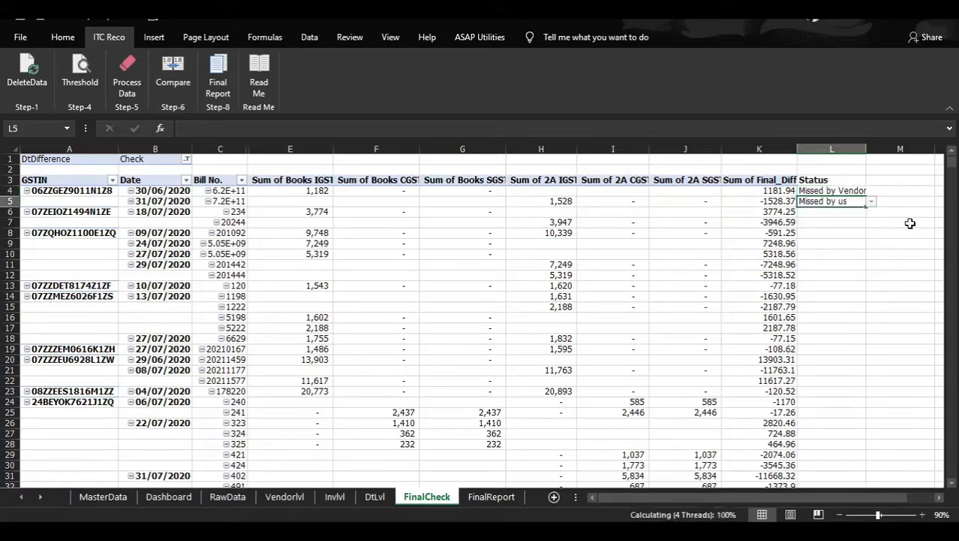
Set the FinalCheck status of bill 234 in row 6 to Missed by Vendor
key("Down")
key("alt+Down")
key("Down")
key("Return")
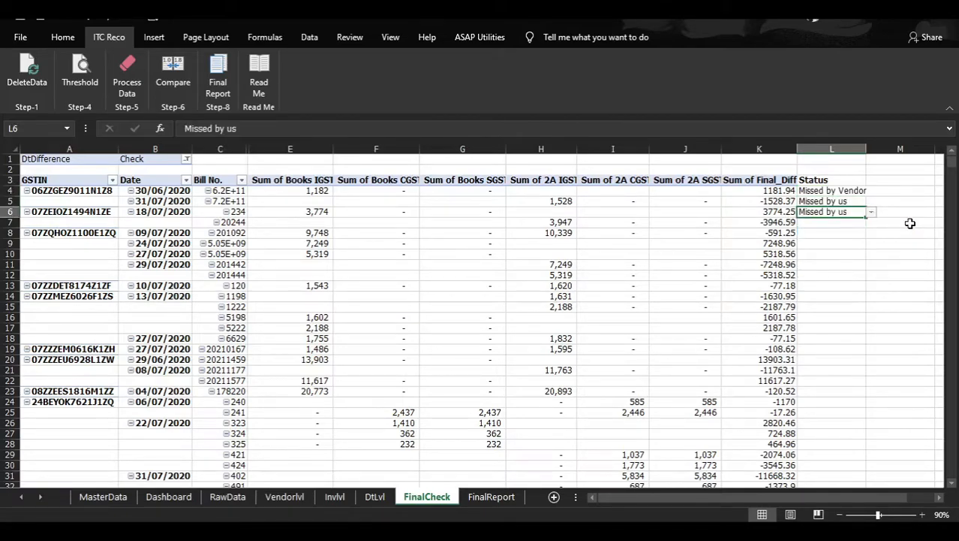
key("alt+Down")
key("Up")
key("Return")
key("Down")
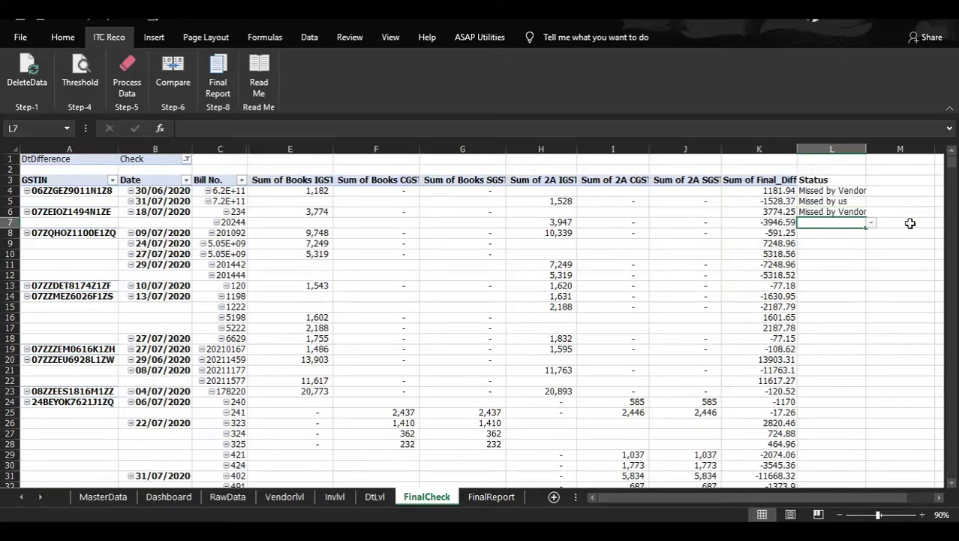
Look over the first FinalCheck differences and compare that sheet with the RawData sheet
key("Up")
key("Down")
key("Up")
key("Up")
key("Up")
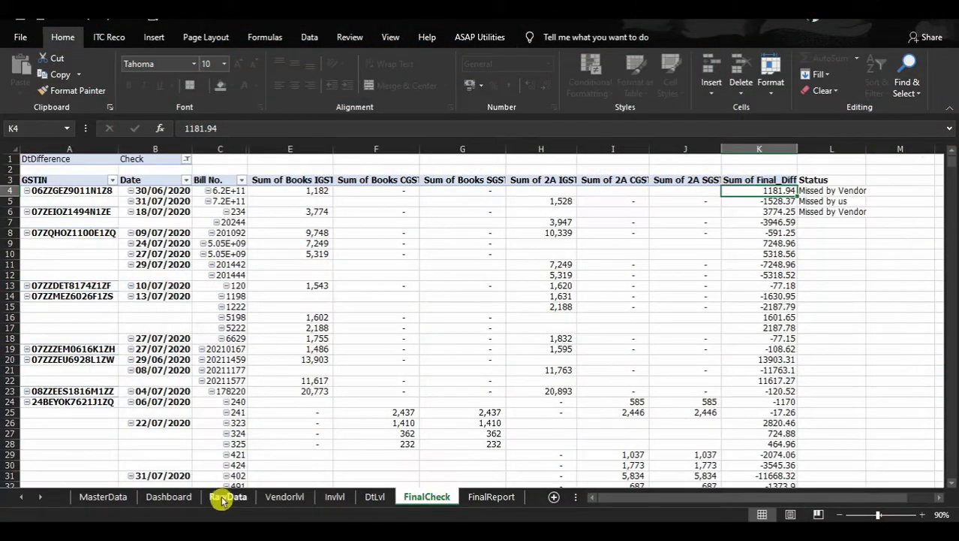
left_click(225, 498)
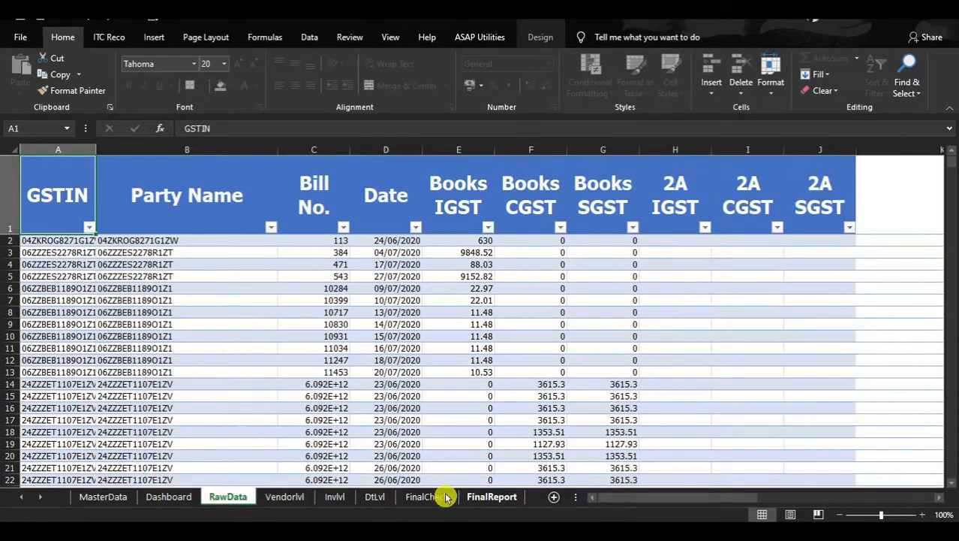
left_click(417, 497)
left_click(228, 498)
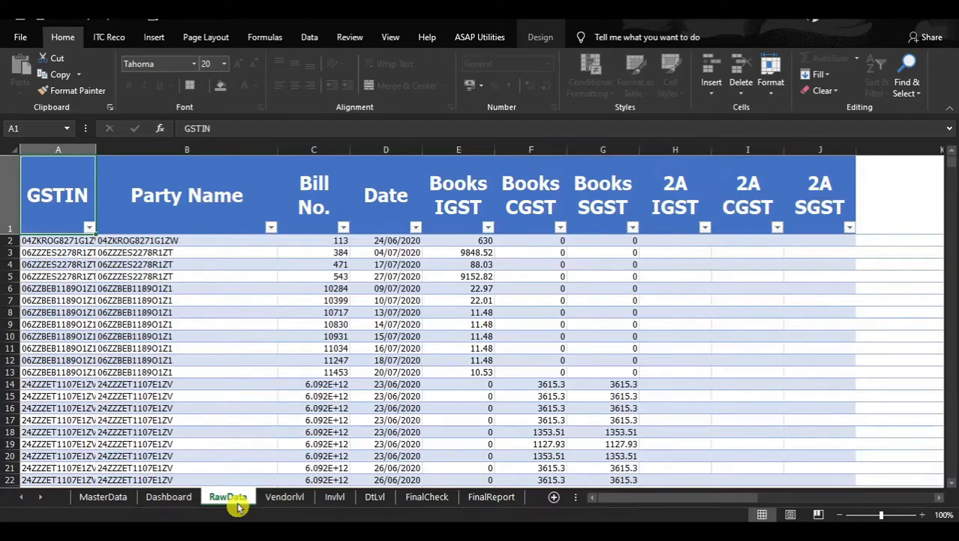
left_click(422, 496)
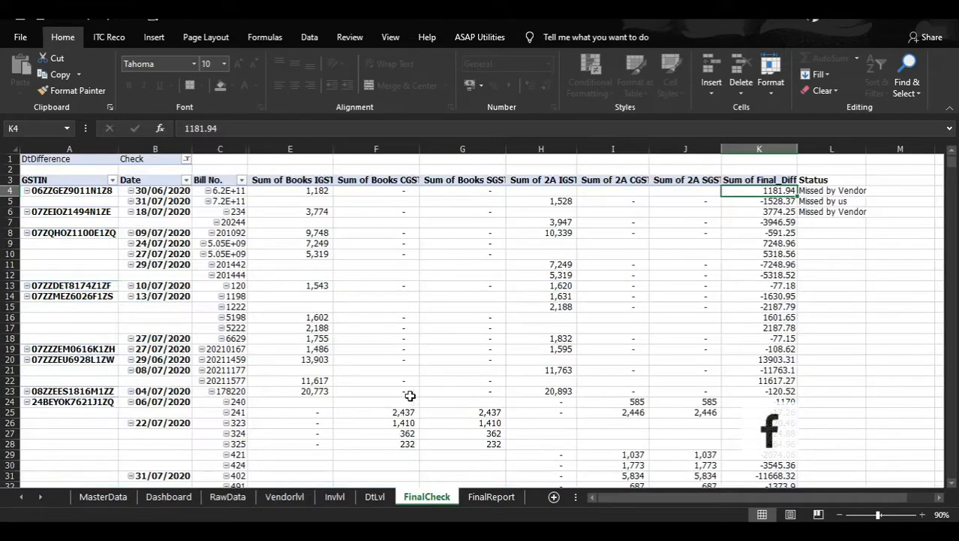
Review the GSTIN, Bill No. and Date headers on the RawData sheet and bring up the ITC Reco commands
left_click(228, 496)
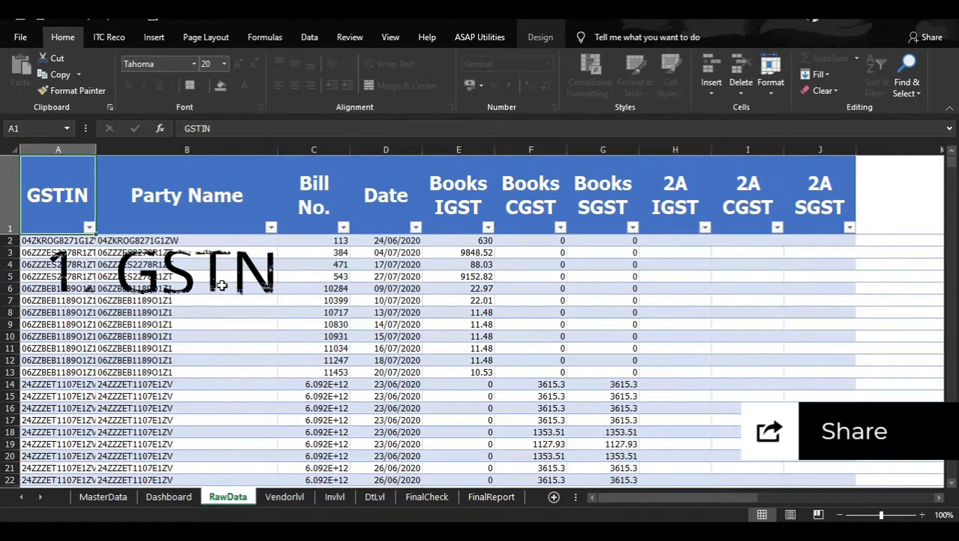
key("Right")
key("Right")
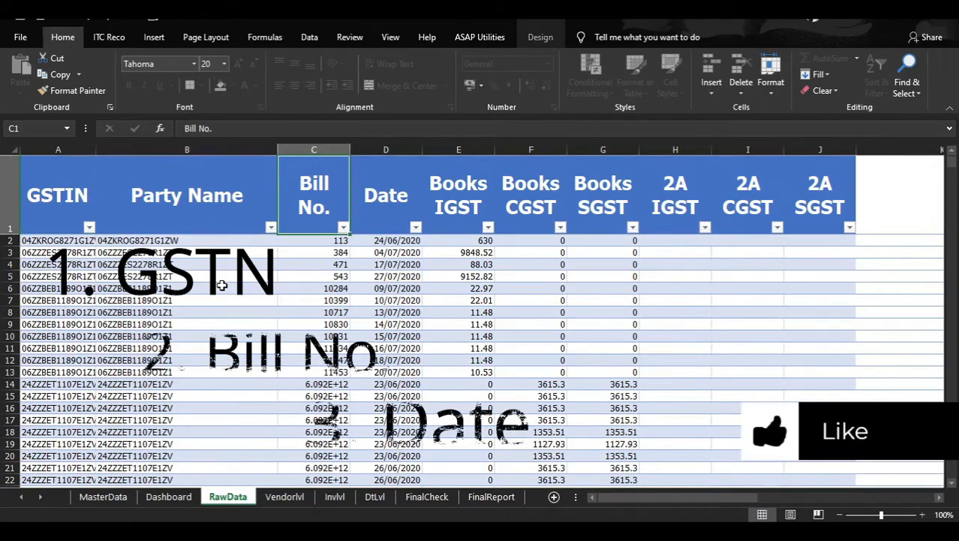
key("Right")
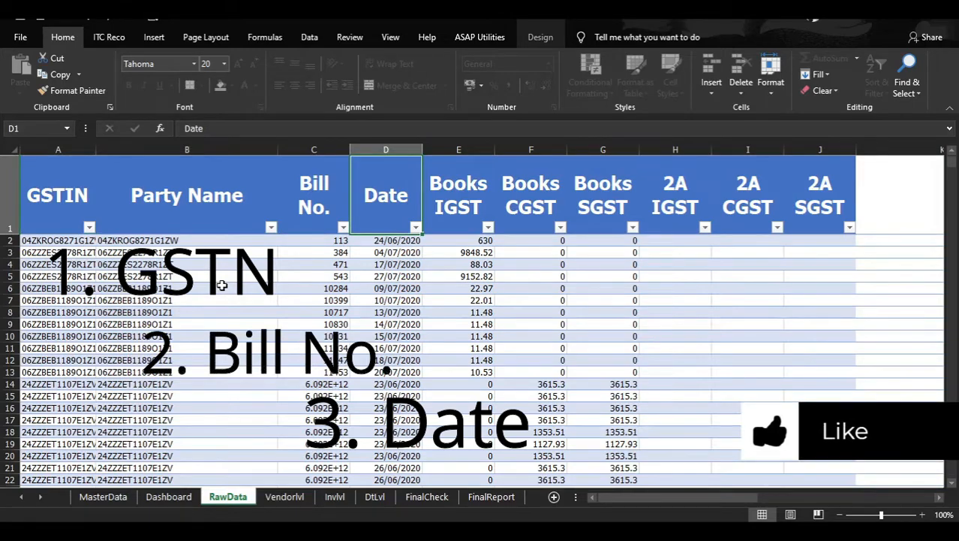
key("Left")
key("Left")
key("Left")
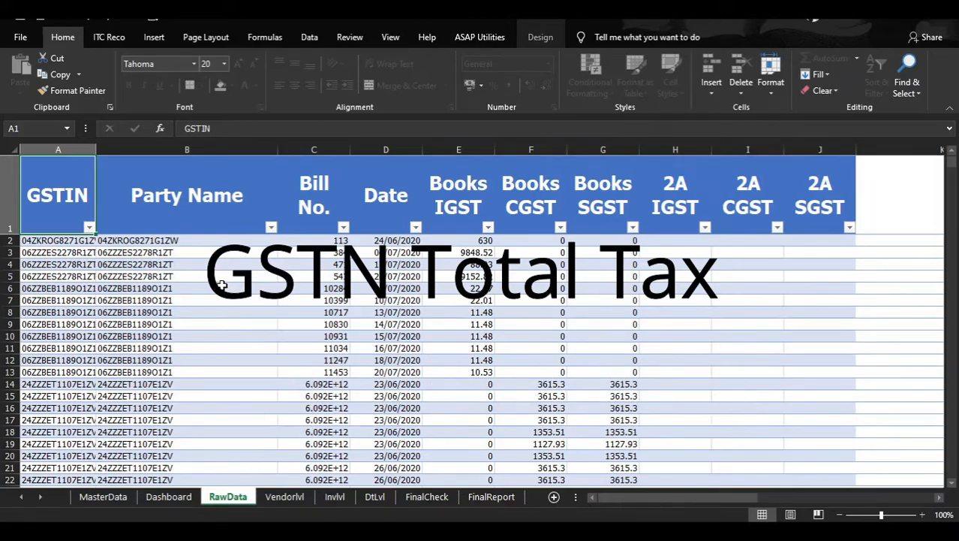
left_click(109, 37)
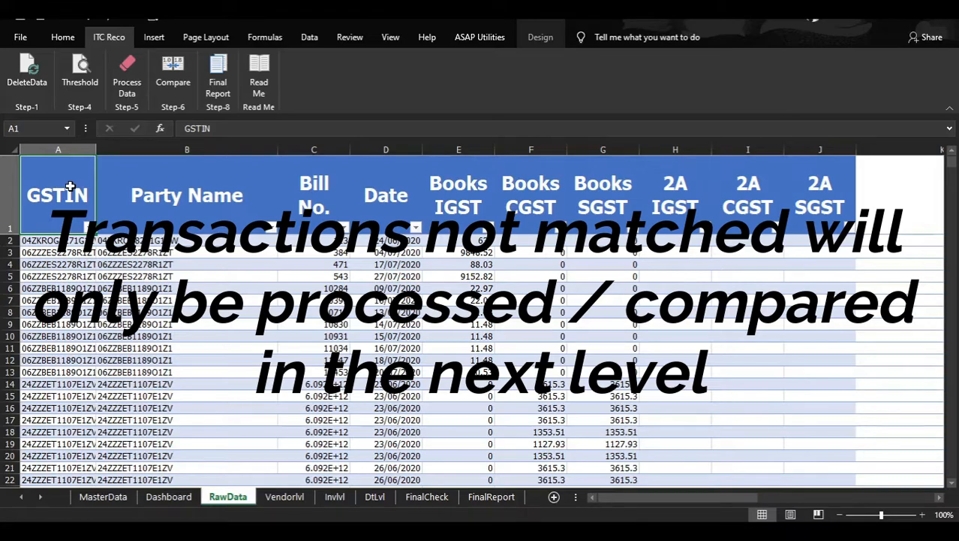
Examine the GSTIN and Bill No. headers and the corresponding values of the first RawData record
key("Right")
key("Right")
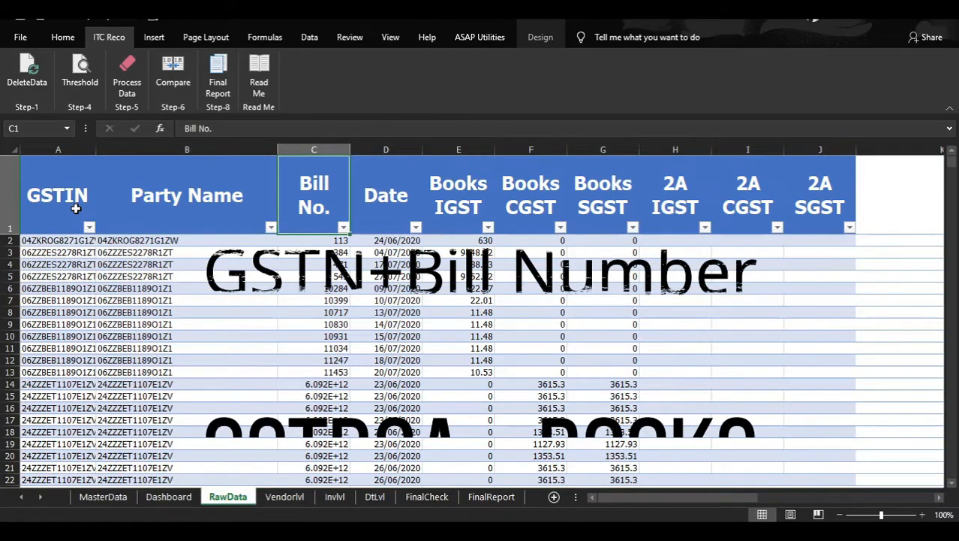
left_click(76, 209)
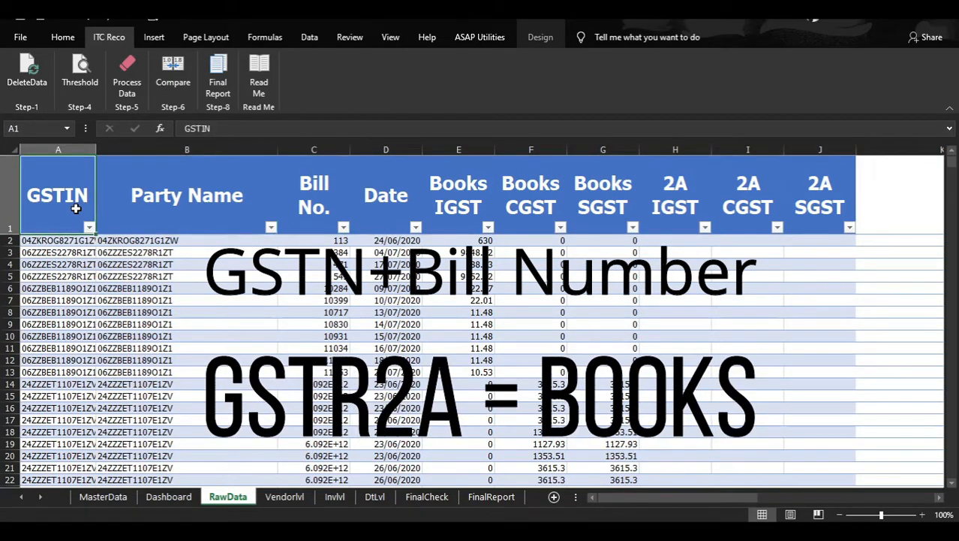
key("Down")
key("Right")
key("Right")
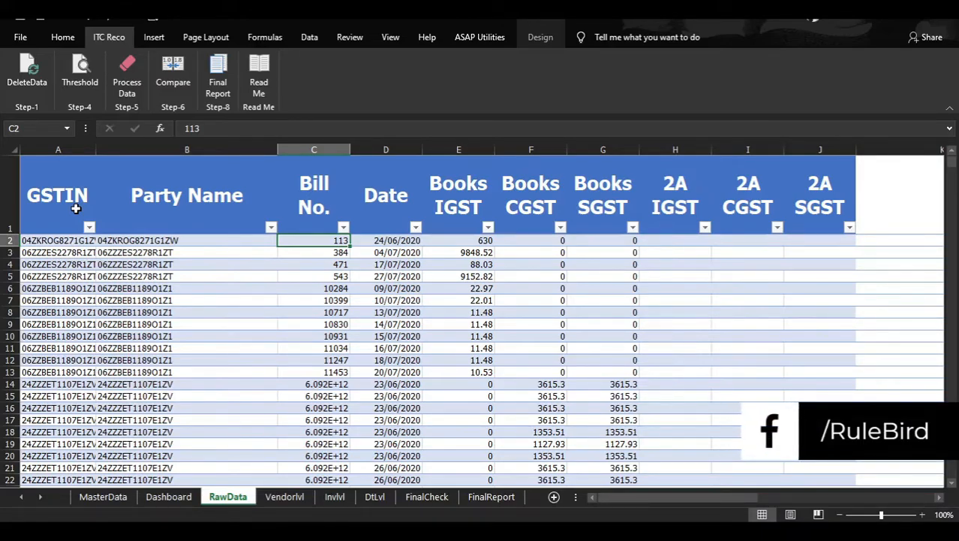
left_click(55, 241)
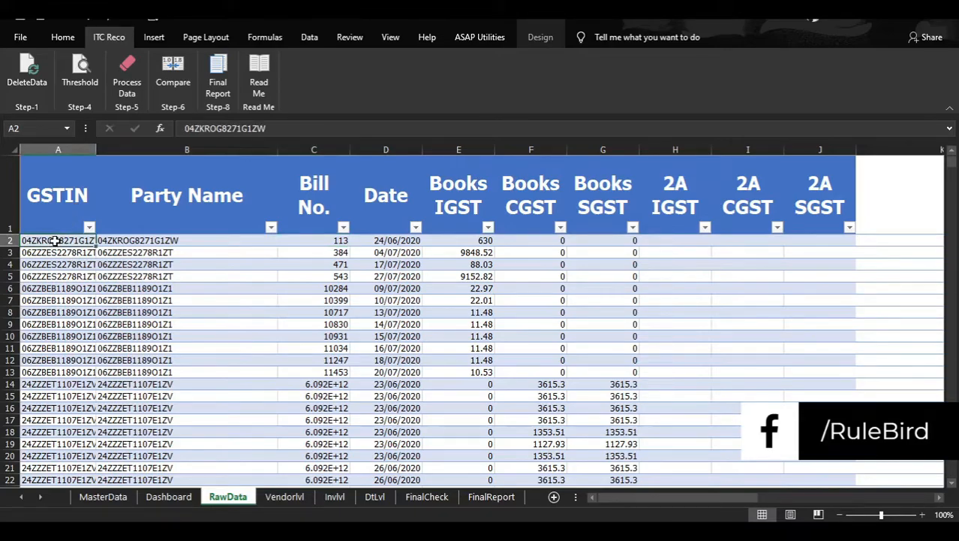
left_click(301, 240)
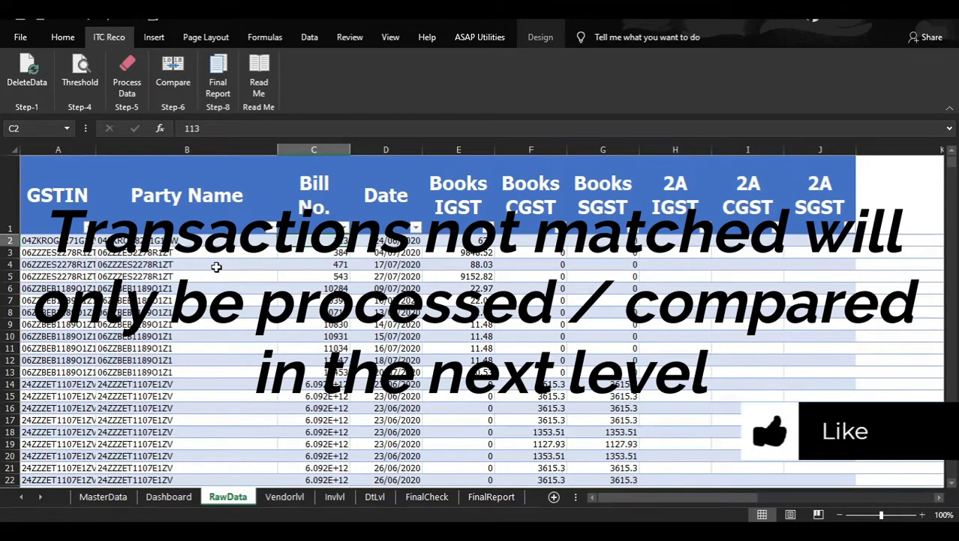
Examine the GSTIN, Date and Books IGST values of the first RawData record as the date-level matching fields
key("ctrl+Home")
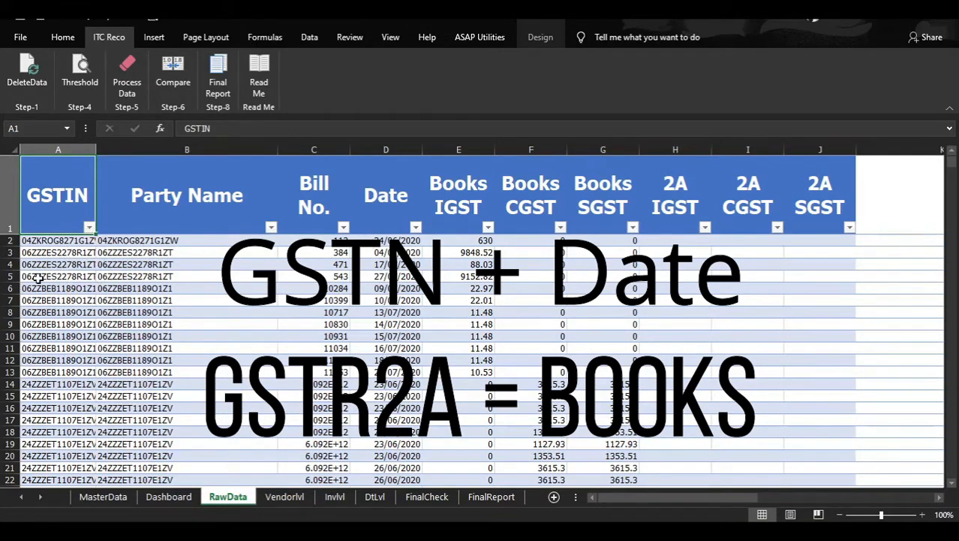
left_click(65, 242)
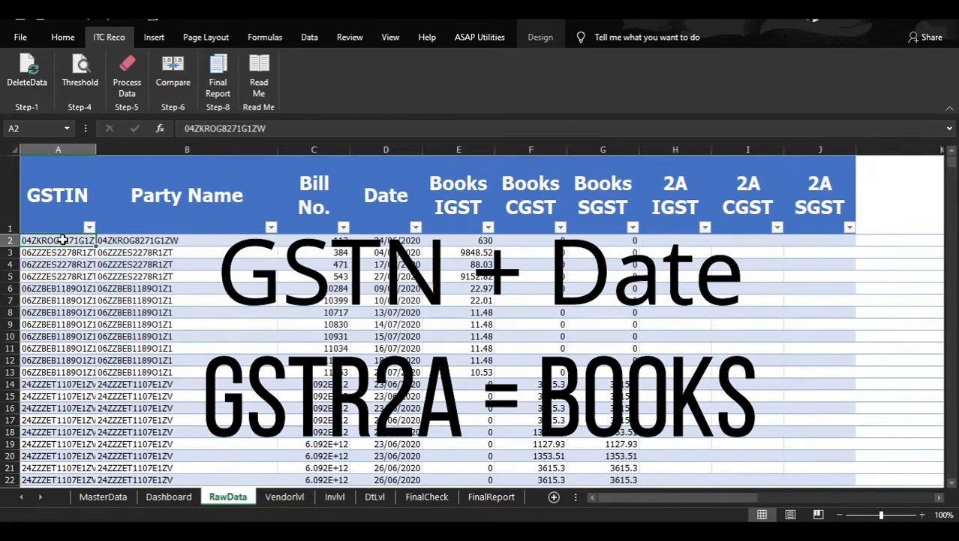
left_click(389, 241)
left_click(474, 243)
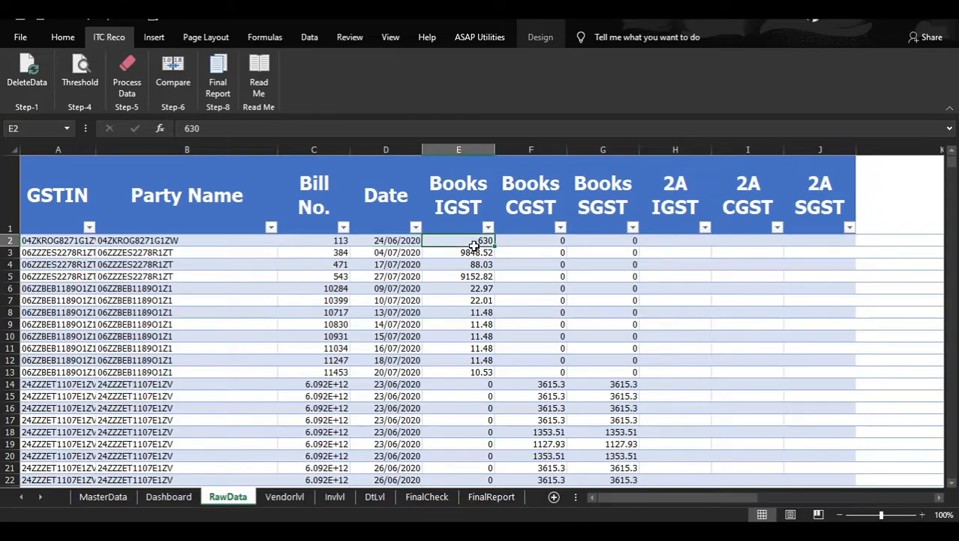
left_click(402, 241)
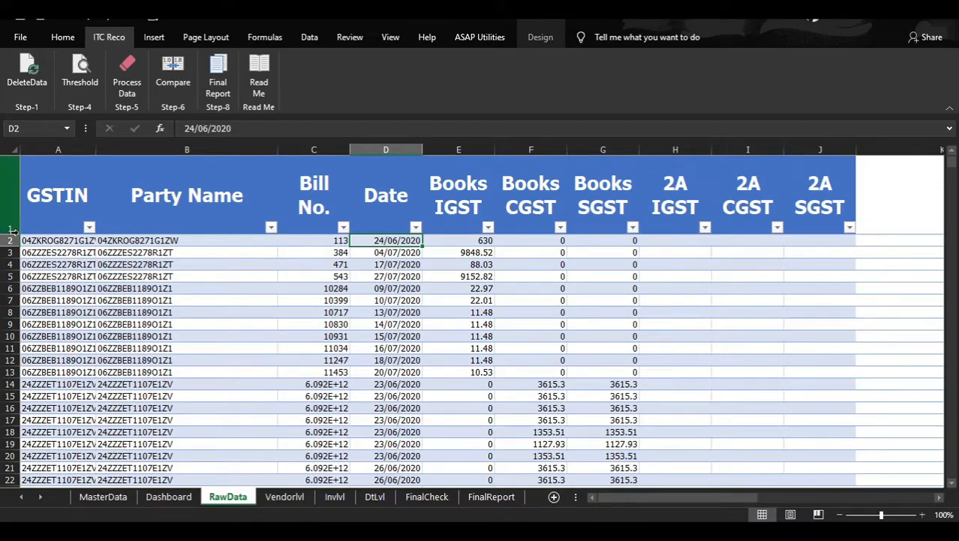
left_click(55, 241)
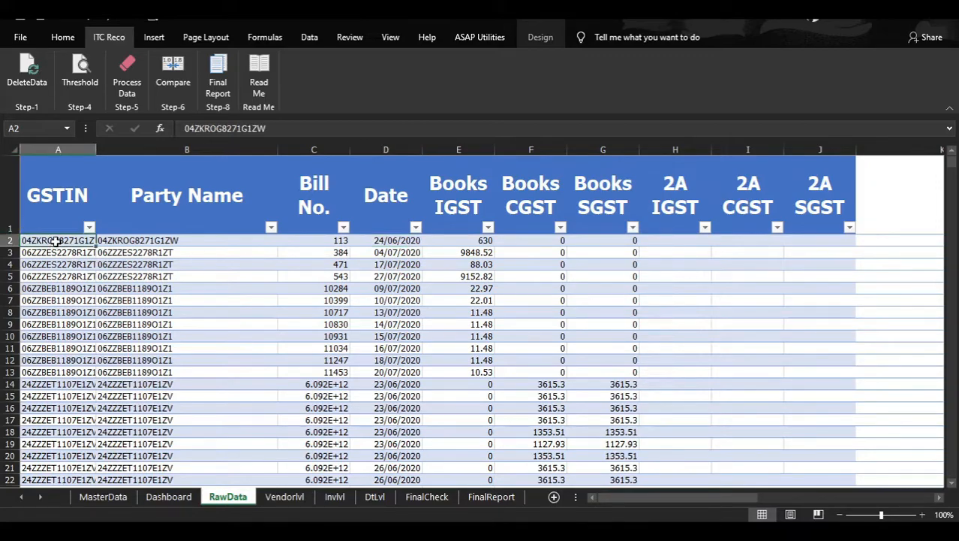
left_click(385, 241)
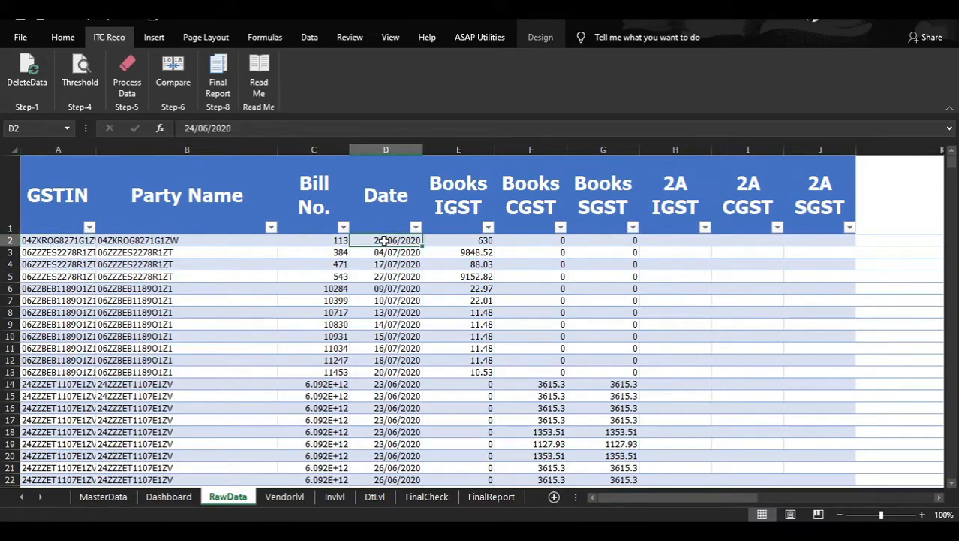
left_click(466, 243)
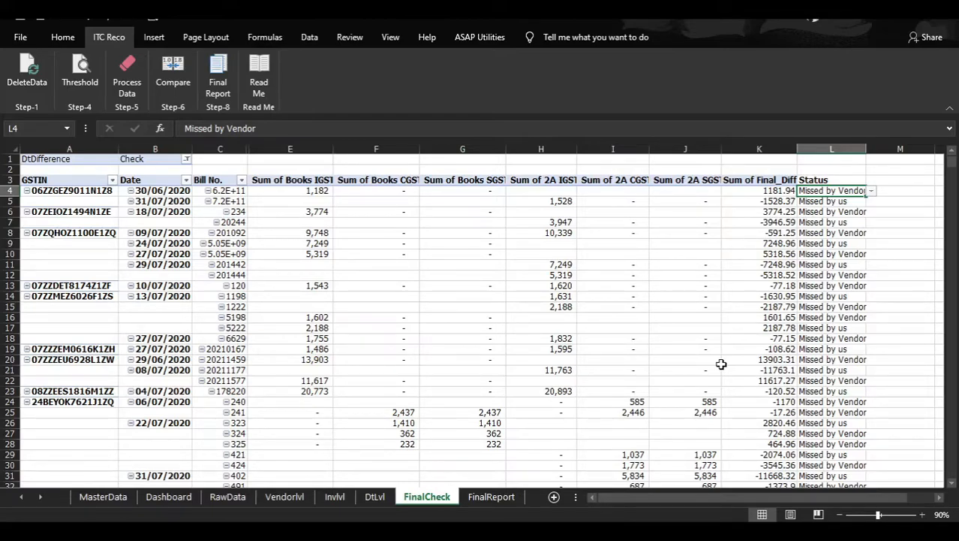
Check the first assigned statuses on the FinalCheck sheet and generate the final reconciliation report
key("Down")
key("Down")
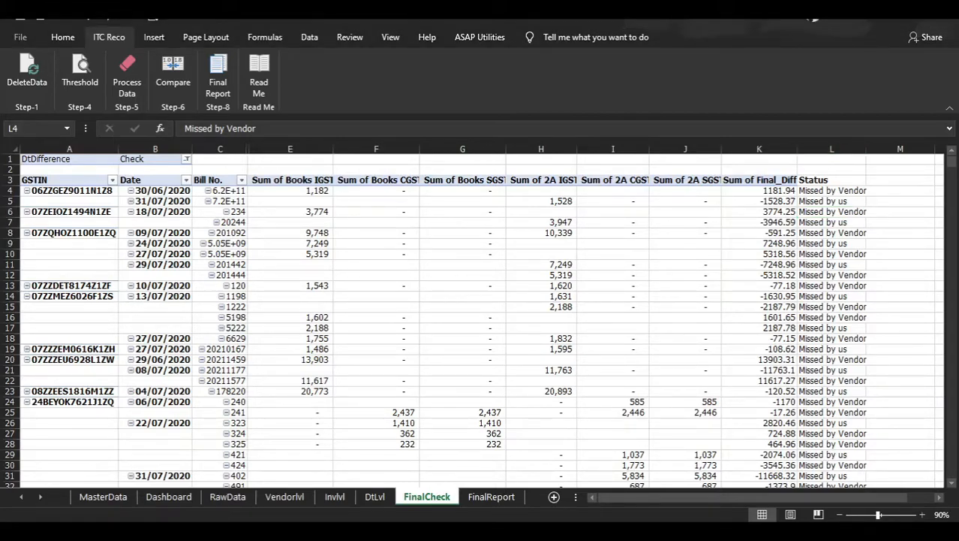
left_click(220, 83)
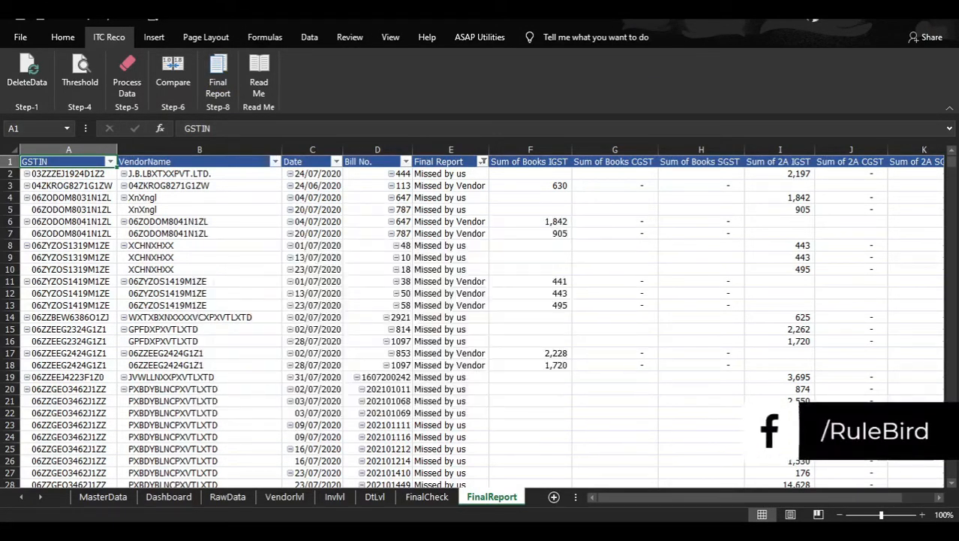
Review the statuses in the Final Report column of the FinalReport sheet, row by row from row 6 down
left_click(434, 225)
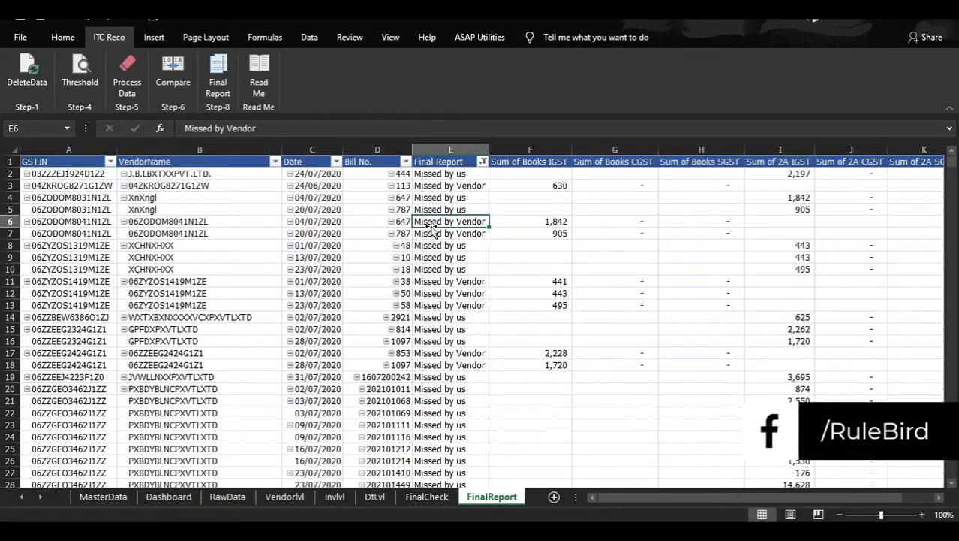
key("Down")
key("Down")
key("Down")
key("Down")
key("Down")
key("Down")
key("Down")
key("Down")
key("Down")
key("Down")
key("Down")
key("Down")
key("Down")
key("Down")
key("Down")
key("Down")
key("Down")
key("Down")
key("Down")
key("Down")
key("Down")
key("Down")
key("Down")
key("Down")
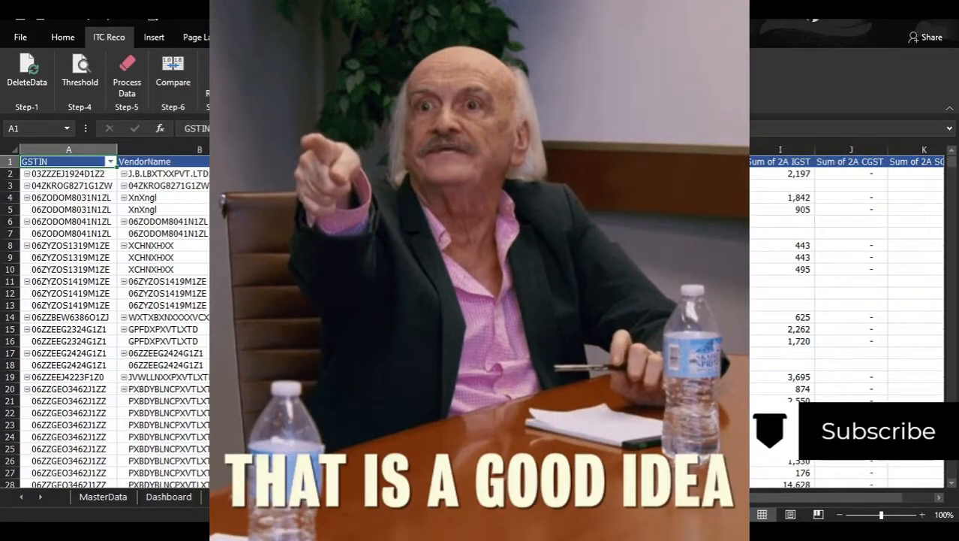